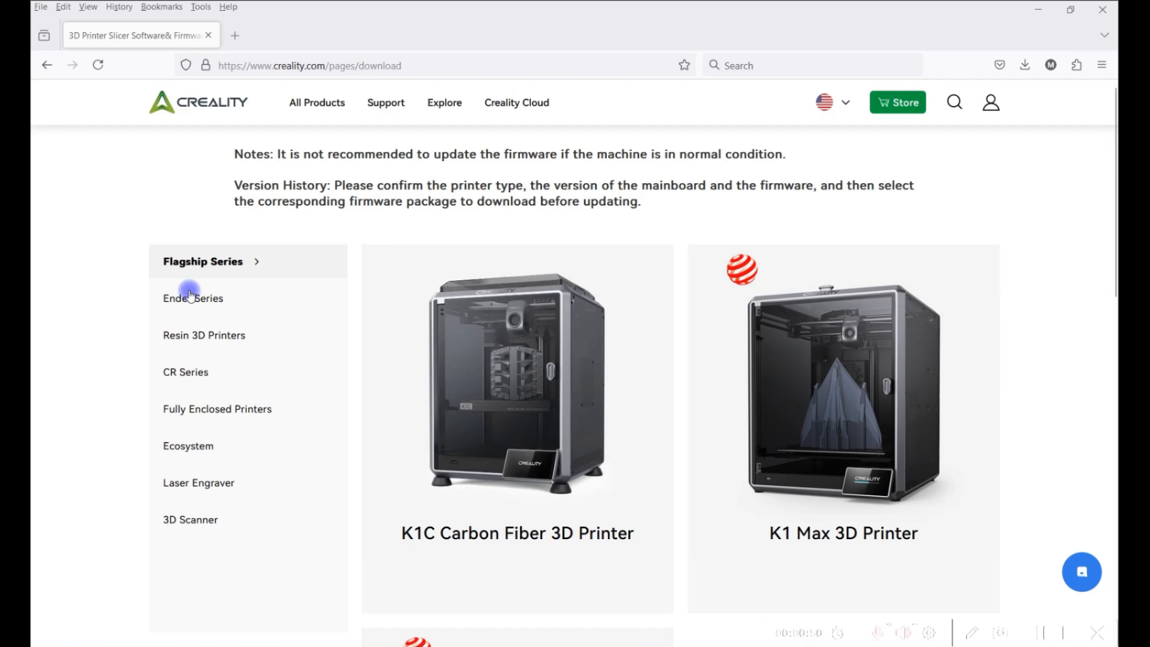
Open the download page for the K1 Max 3D Printer from the Flagship Series
scroll(559, 334, "down", 3)
scroll(659, 371, "up", 3)
left_click(805, 406)
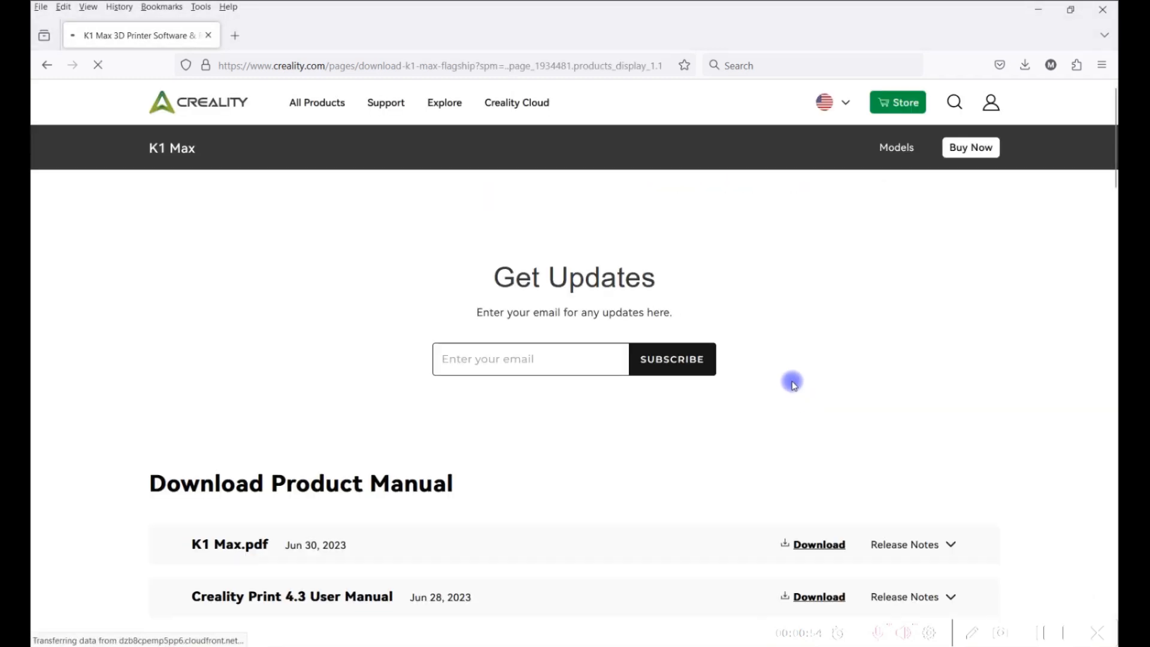
Review the product manuals and firmware versions offered for download for the K1 Max
scroll(594, 371, "down", 3)
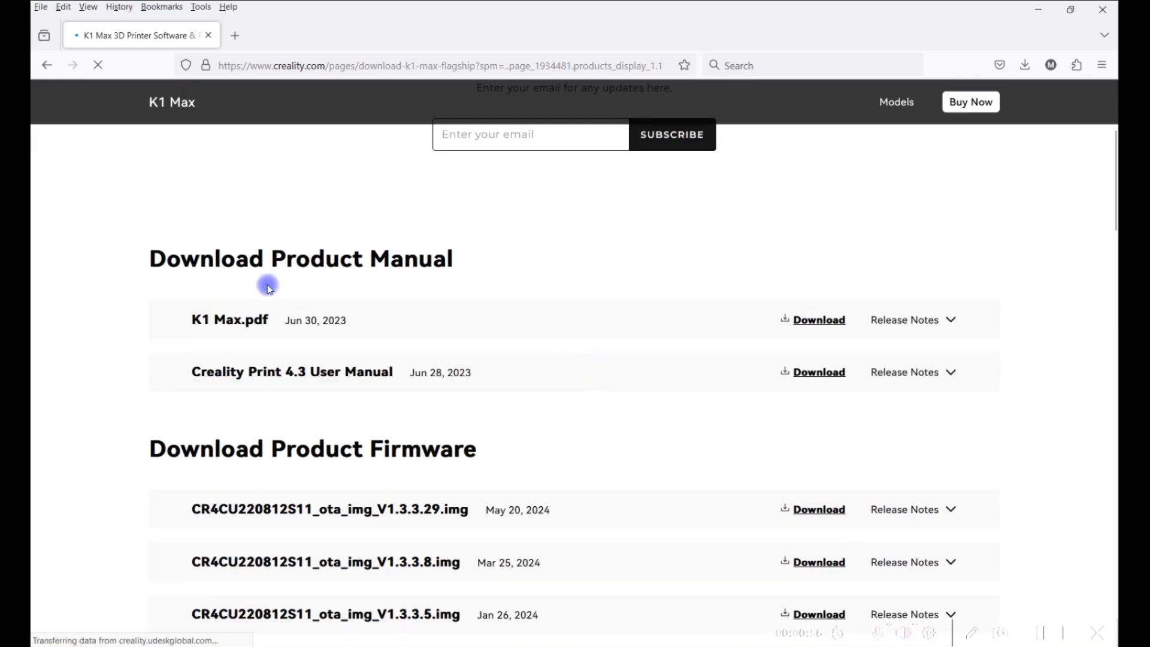
left_click_drag(174, 314, 1021, 318)
left_click(1042, 357)
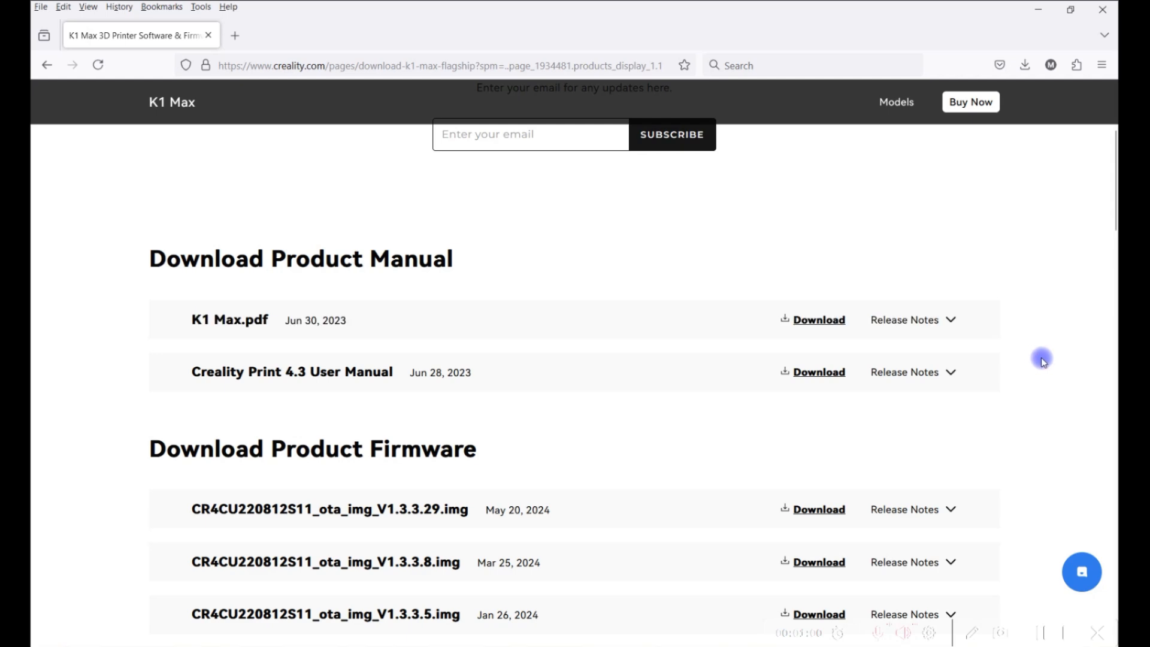
scroll(1044, 357, "down", 3)
scroll(557, 200, "down", 3)
scroll(472, 262, "up", 4)
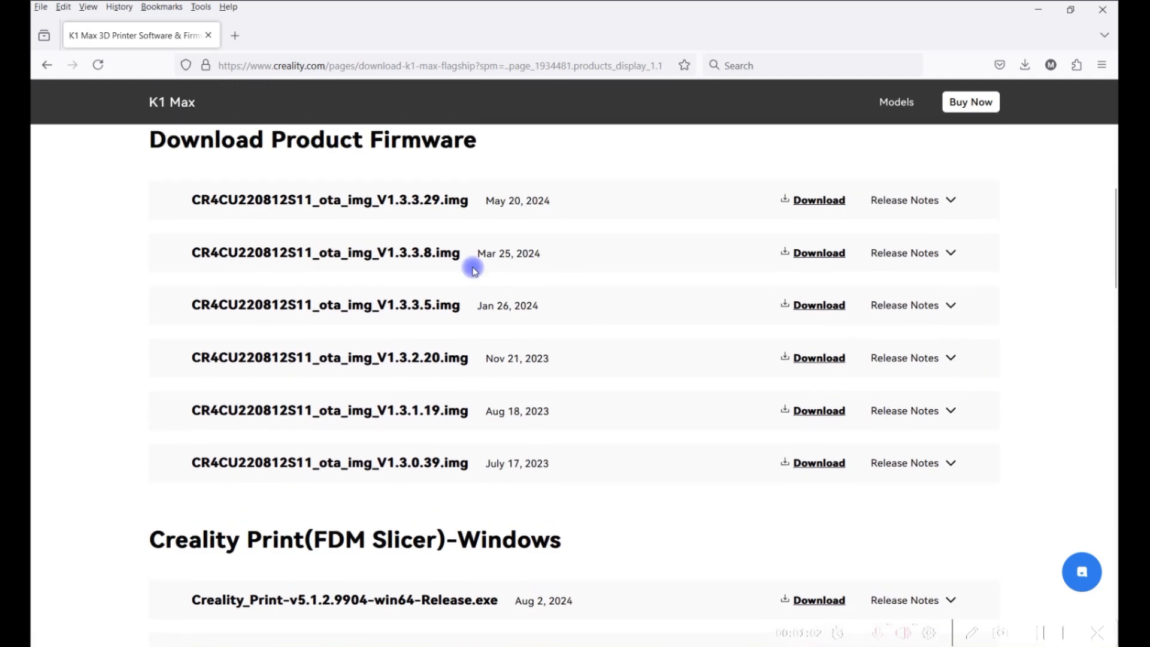
scroll(466, 317, "down", 1)
scroll(468, 317, "down", 1)
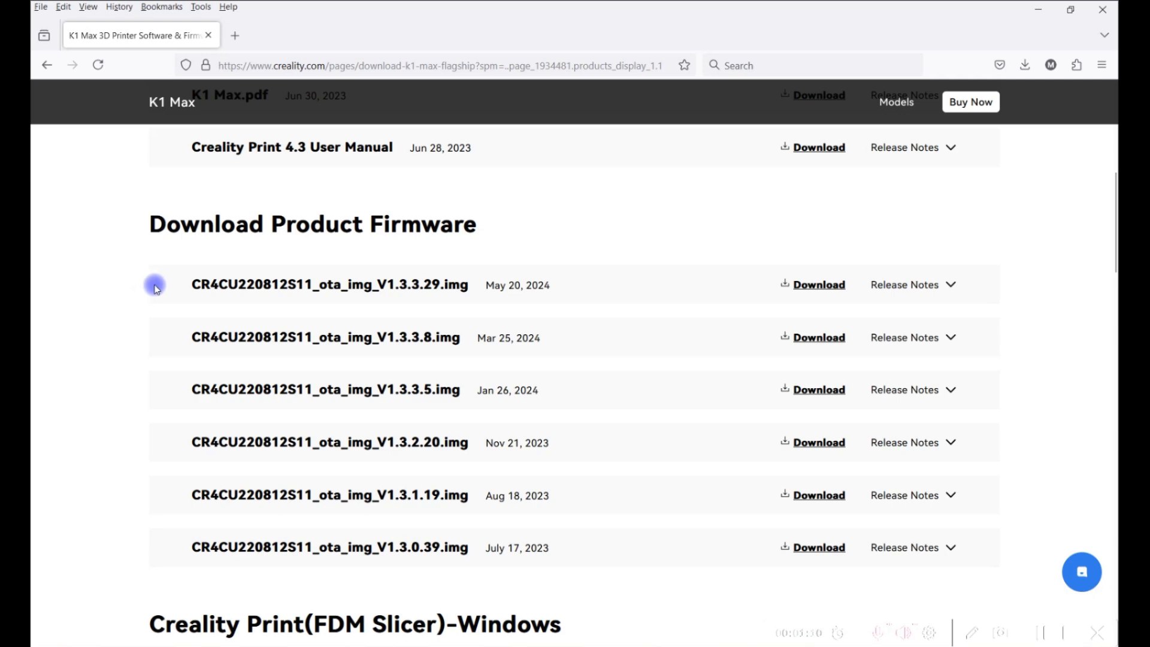
scroll(144, 292, "down", 5)
scroll(142, 294, "up", 3)
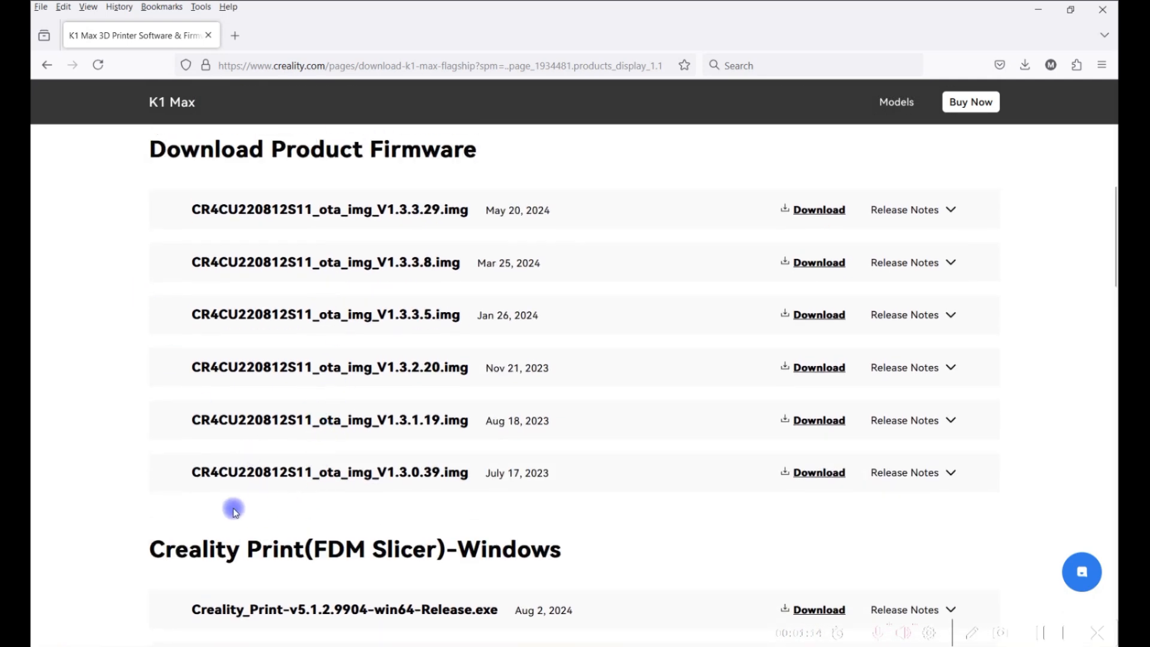
Read the release notes of the CR4CU220812S11_ota_img_V1.3.3.29.img firmware and collapse them again
left_click_drag(136, 477, 182, 478)
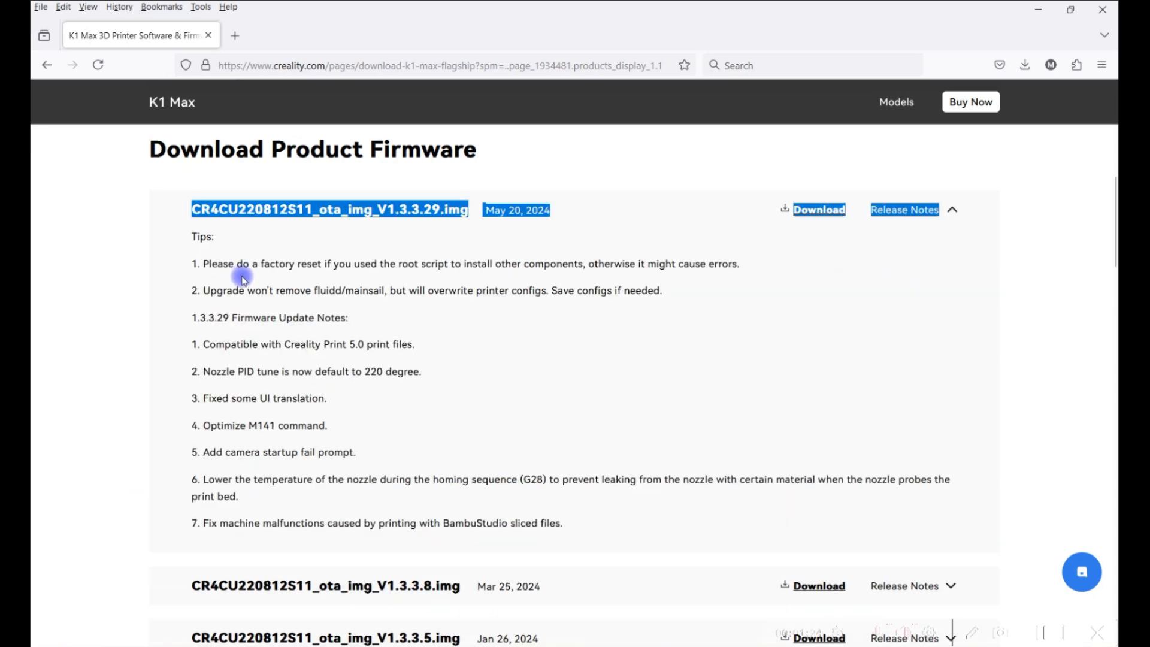
left_click(462, 317)
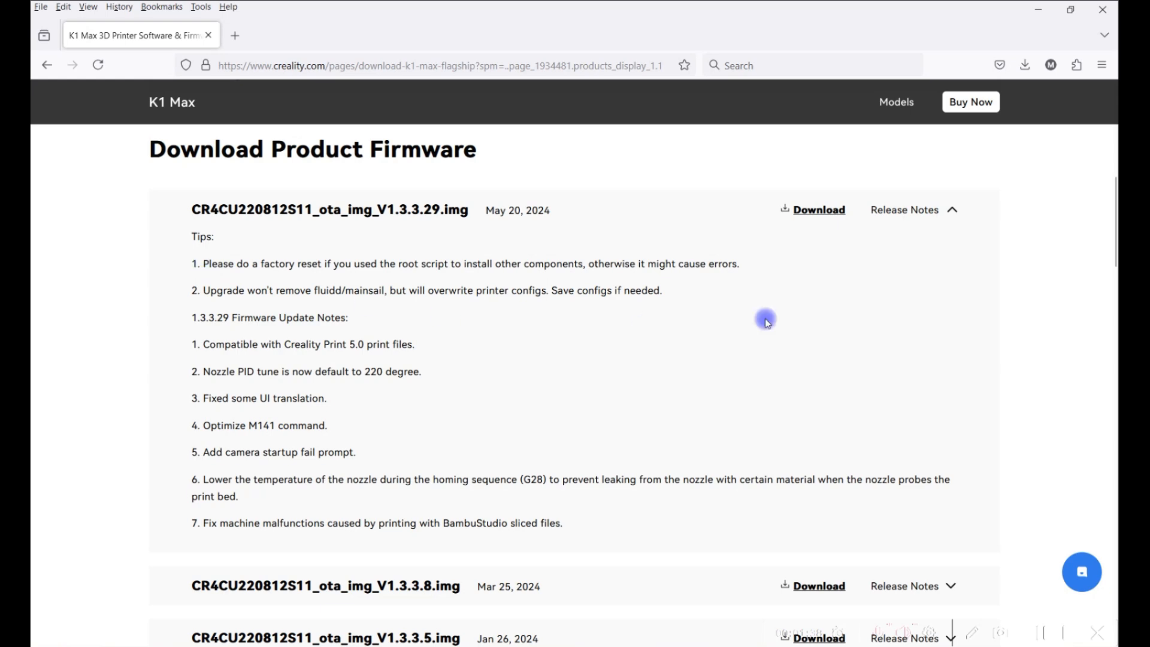
left_click(925, 211)
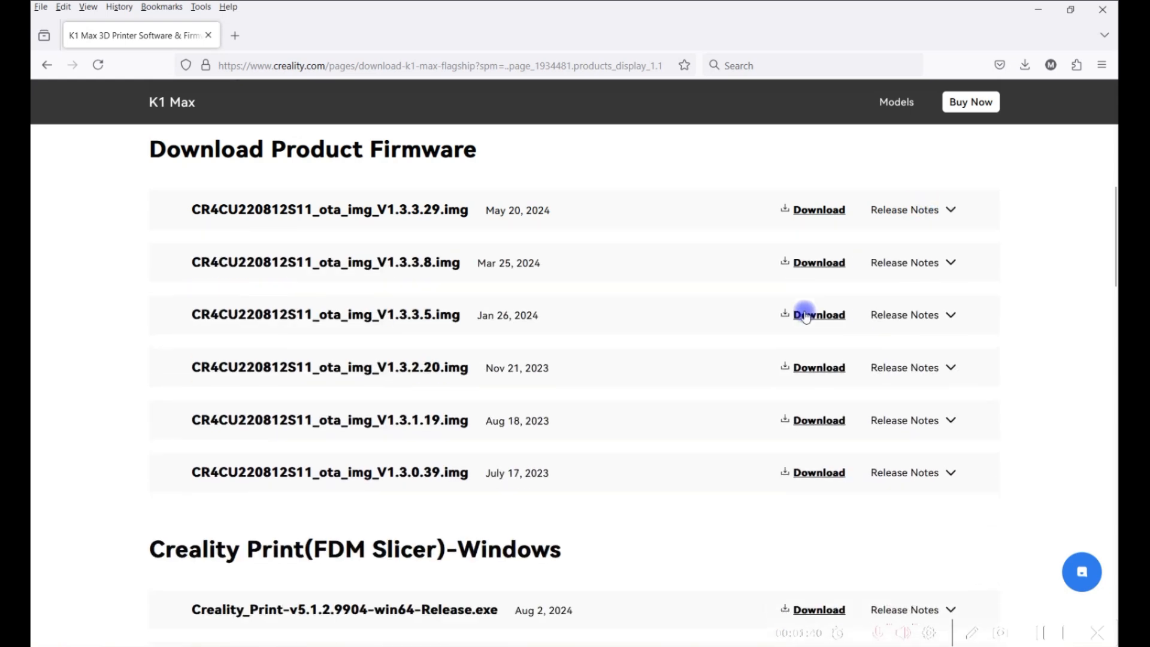
Download Creality_Print-v5.1.2.9904-win64-Release.exe from the Windows FDM slicer section after checking the other platforms' builds
scroll(803, 291, "down", 5)
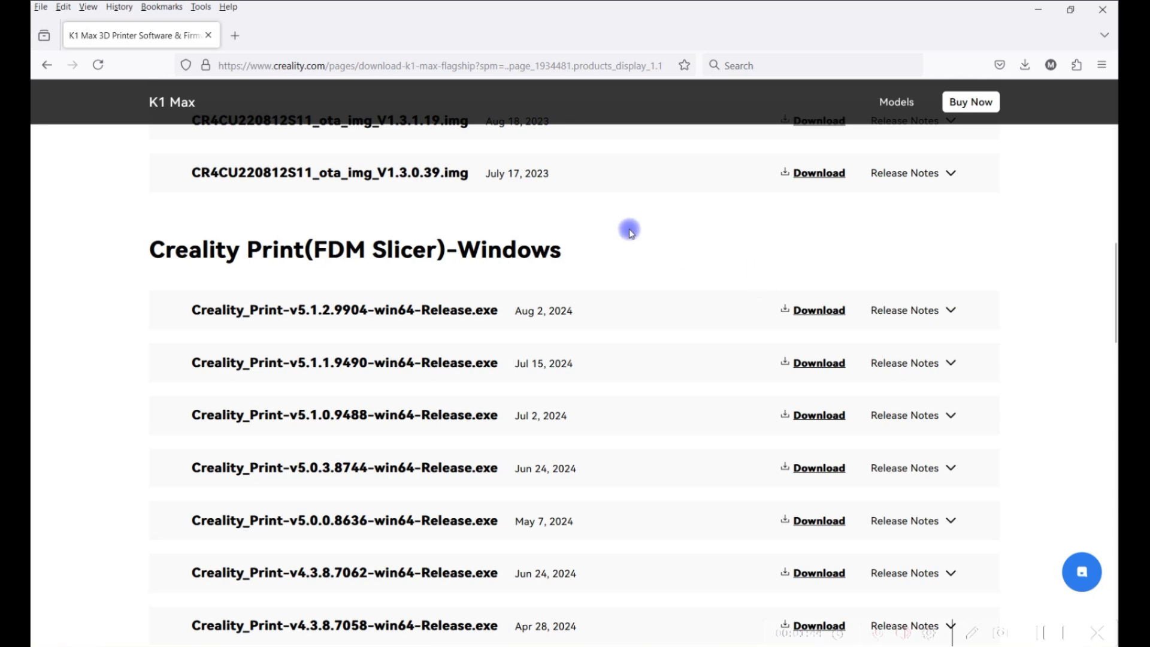
scroll(611, 239, "down", 1)
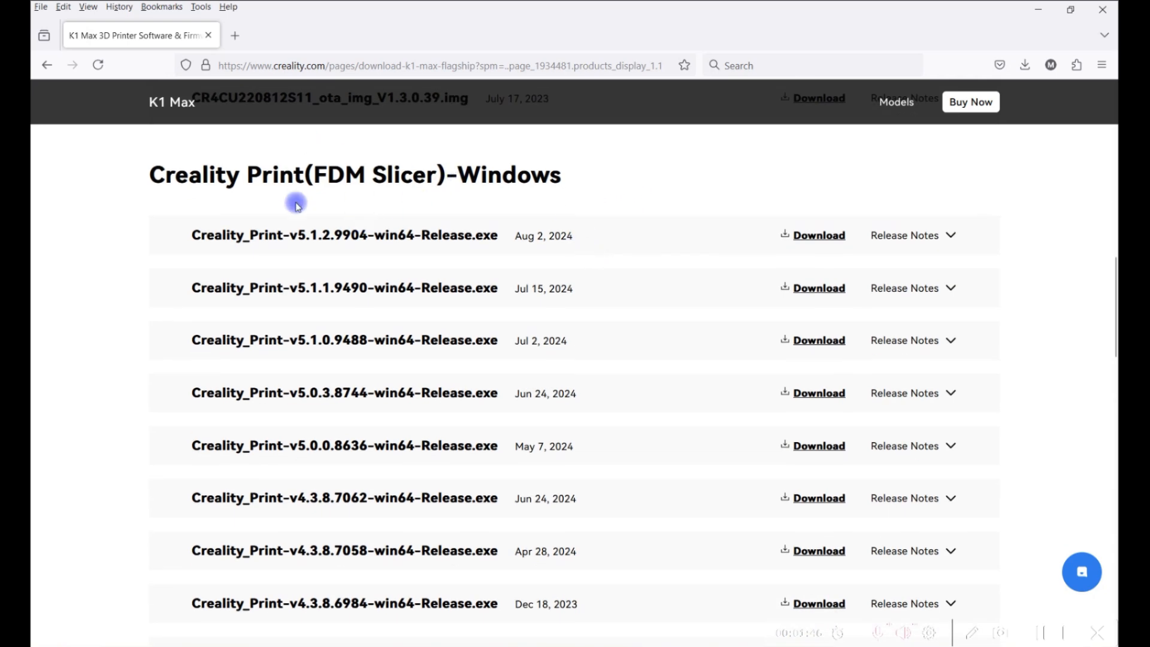
scroll(189, 235, "down", 4)
scroll(189, 235, "down", 12)
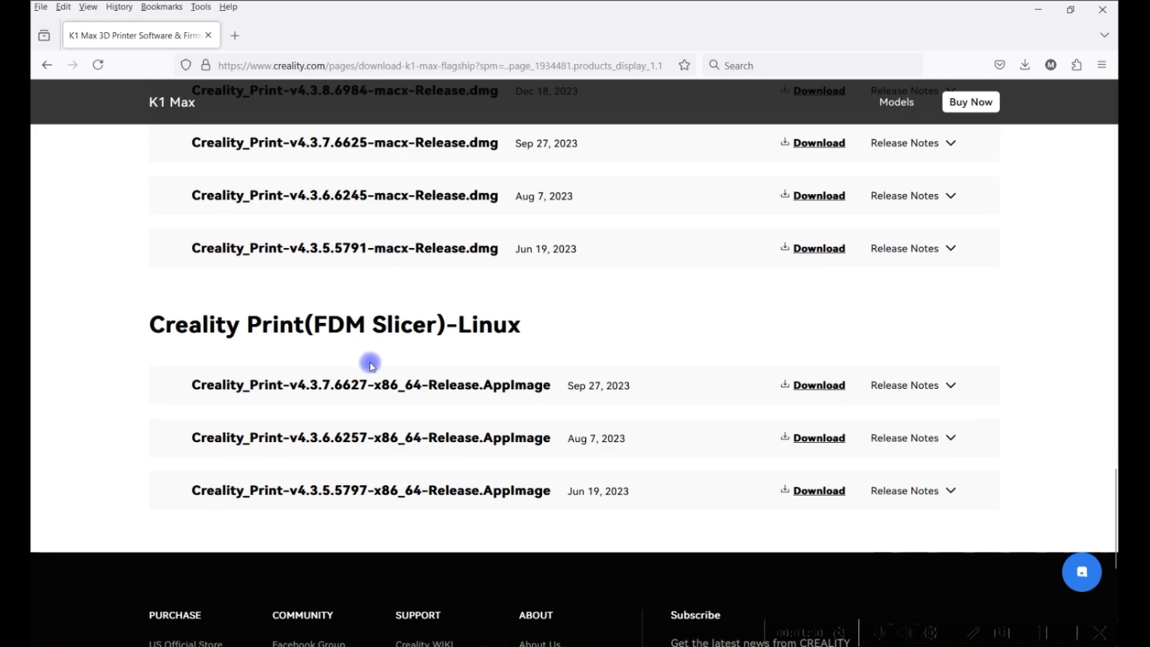
scroll(364, 337, "up", 12)
scroll(363, 331, "up", 4)
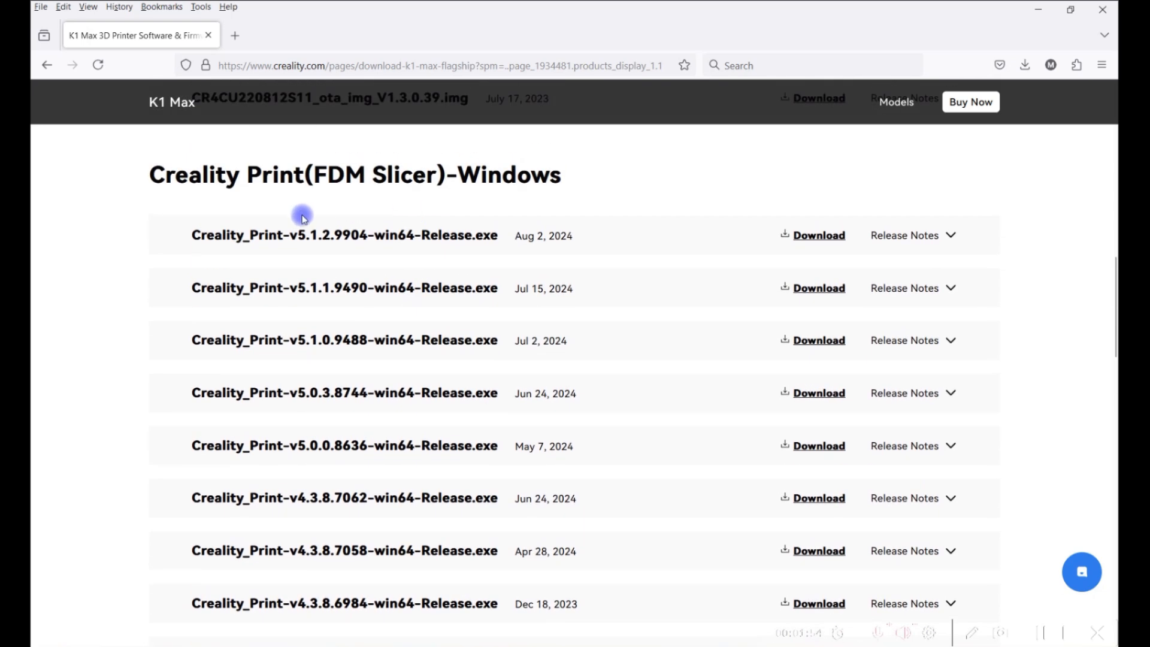
left_click_drag(566, 234, 510, 235)
left_click(387, 247)
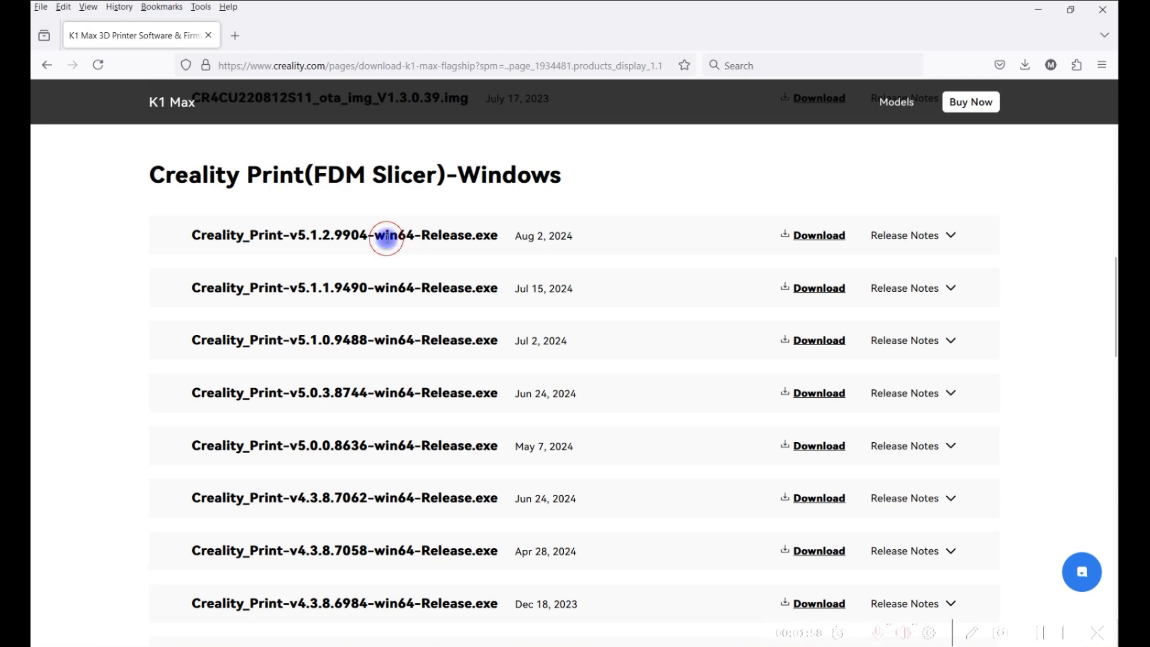
left_click(831, 236)
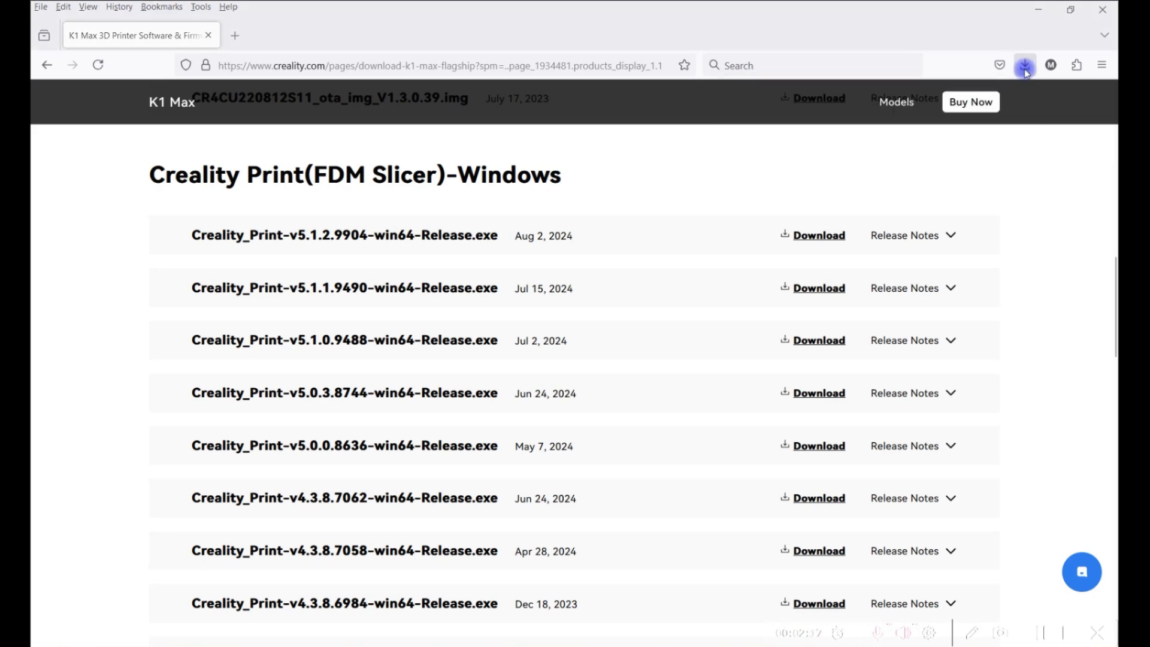
Run the downloaded Creality Print installer, accept the license agreement and proceed to the component selection
left_click(1024, 67)
left_click(966, 102)
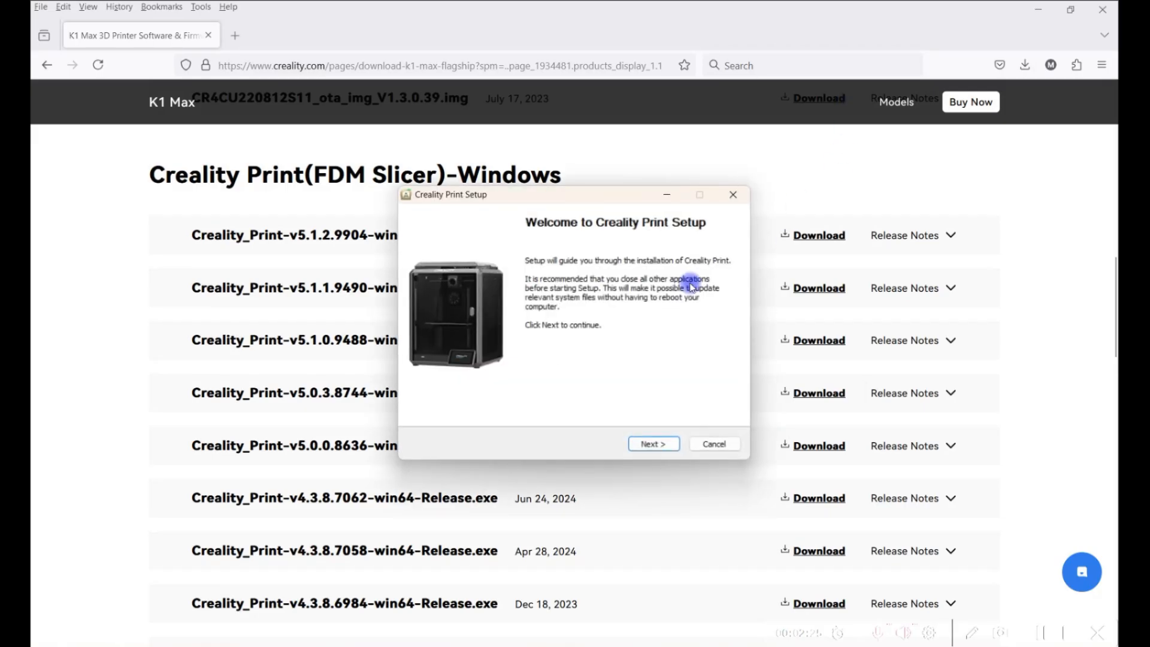
left_click(654, 446)
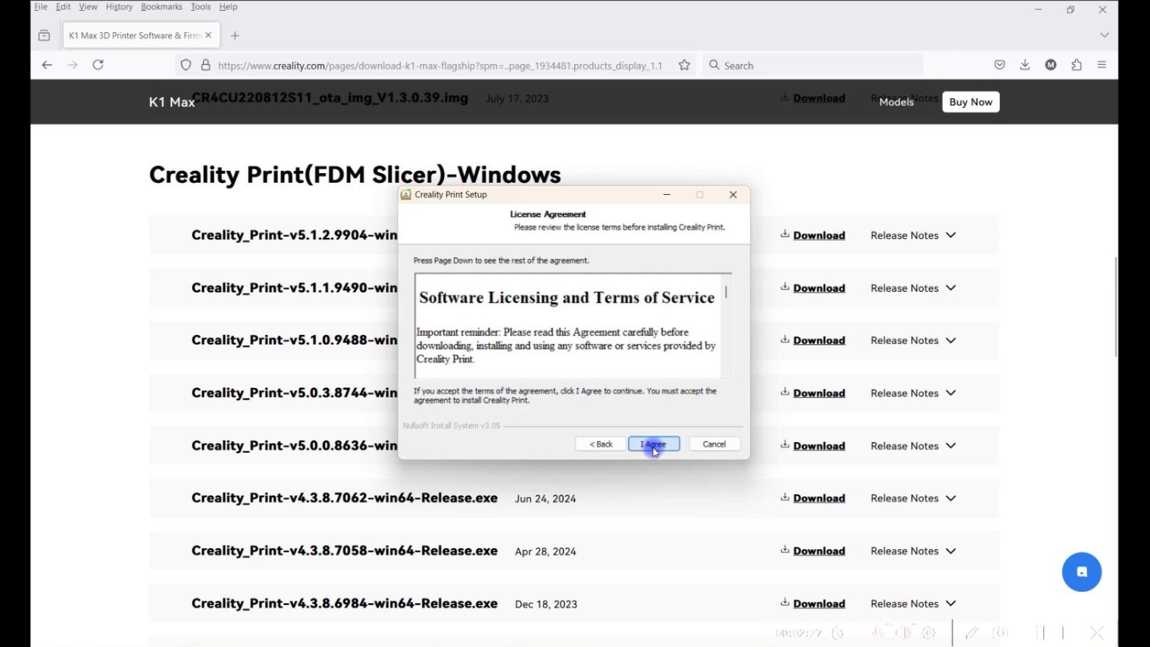
left_click(654, 448)
left_click(649, 448)
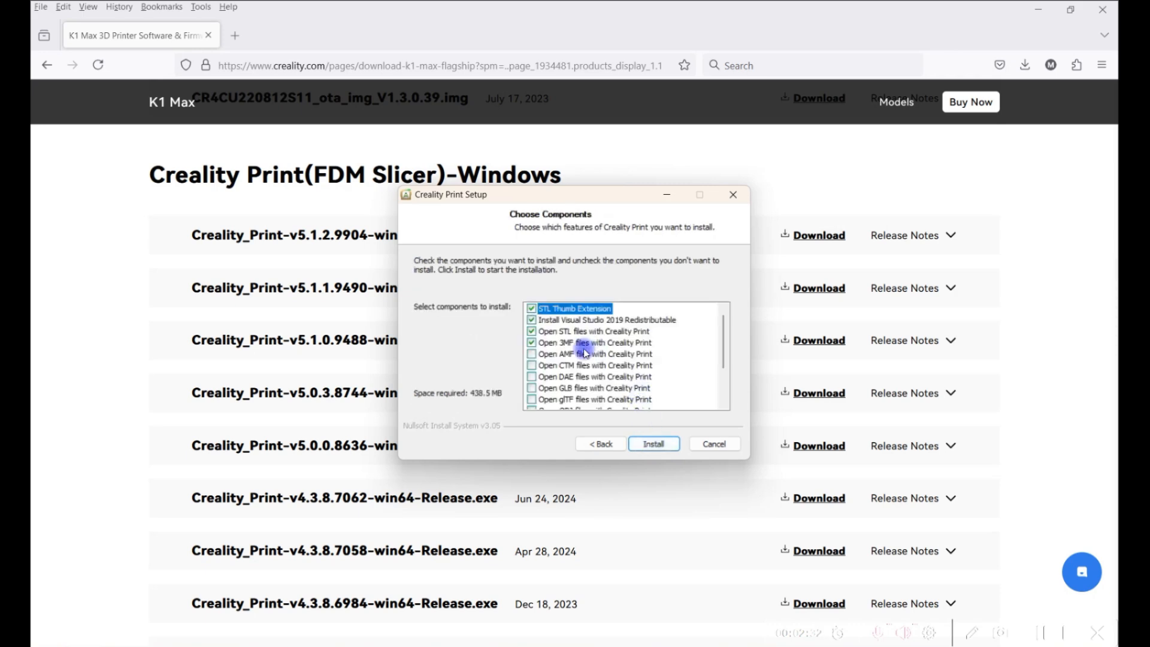
Install Creality Print with the default components and finish the setup with Run Creality Print enabled
scroll(584, 373, "down", 2)
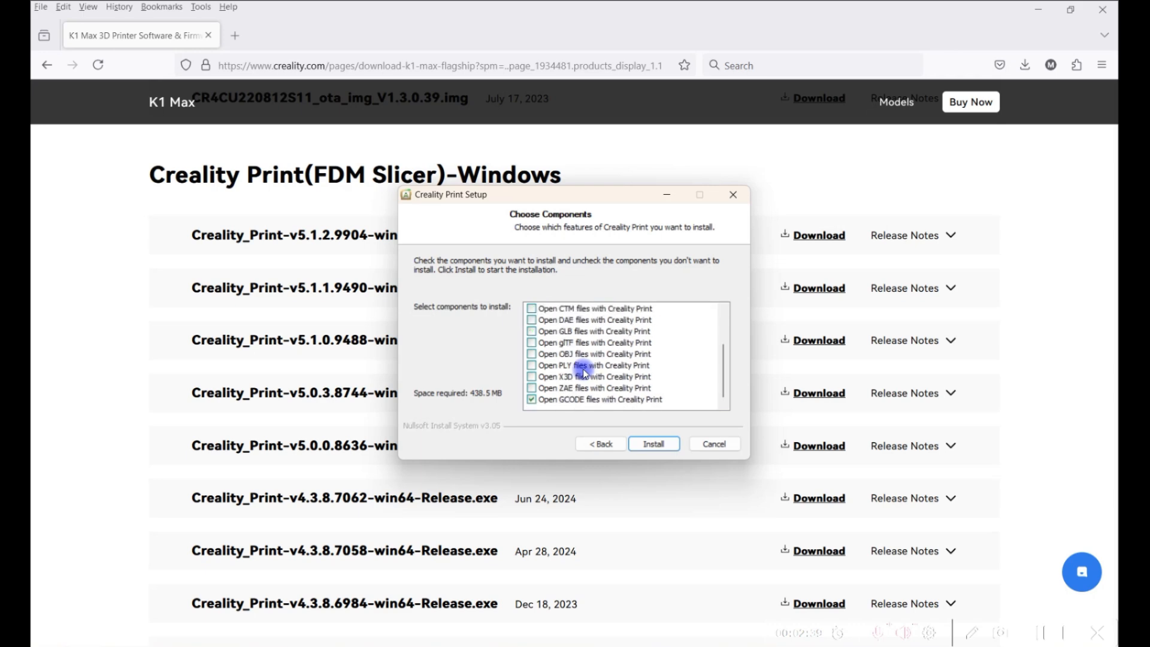
left_click(655, 443)
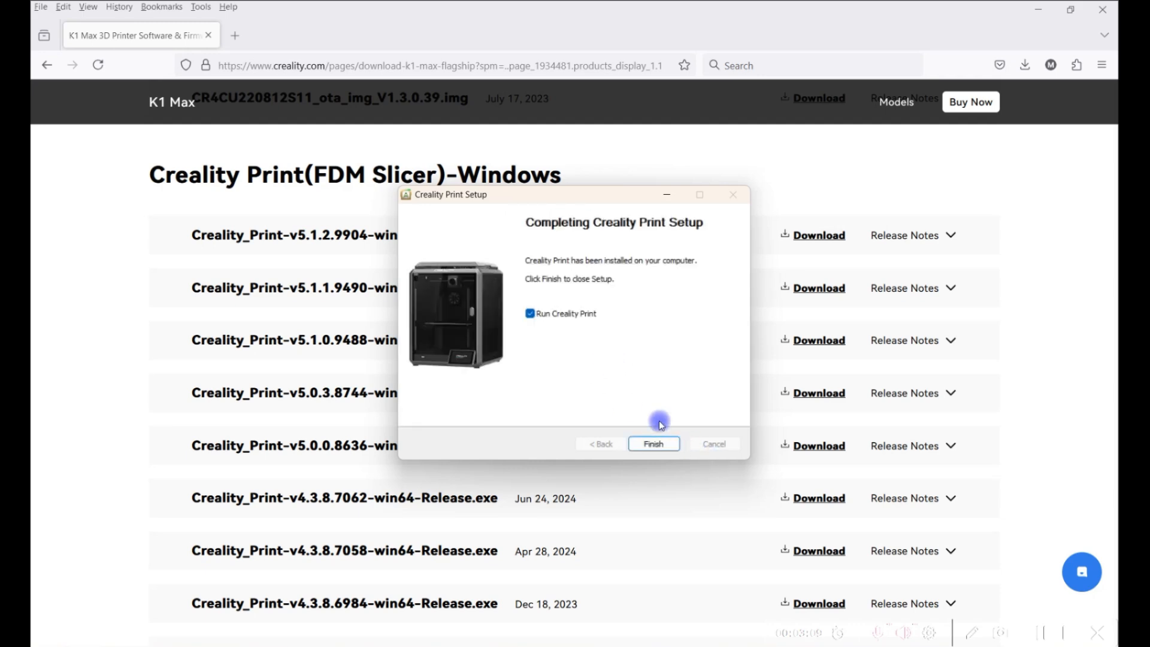
left_click(661, 441)
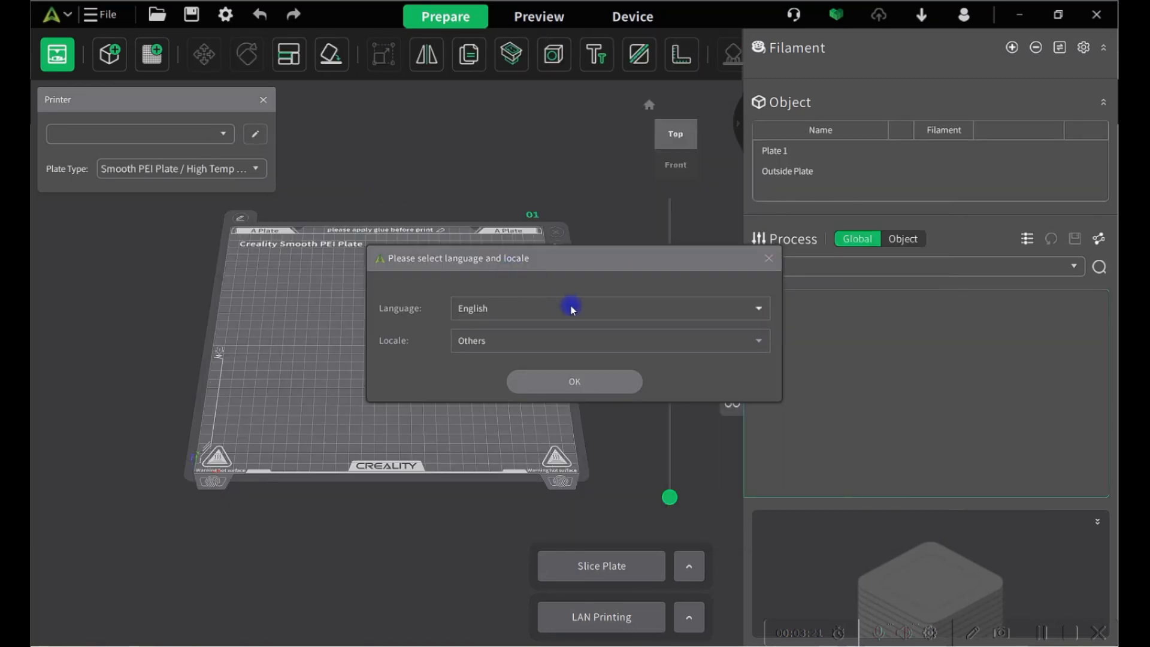
Set the locale to North America, keep English as the language and confirm
left_click(548, 341)
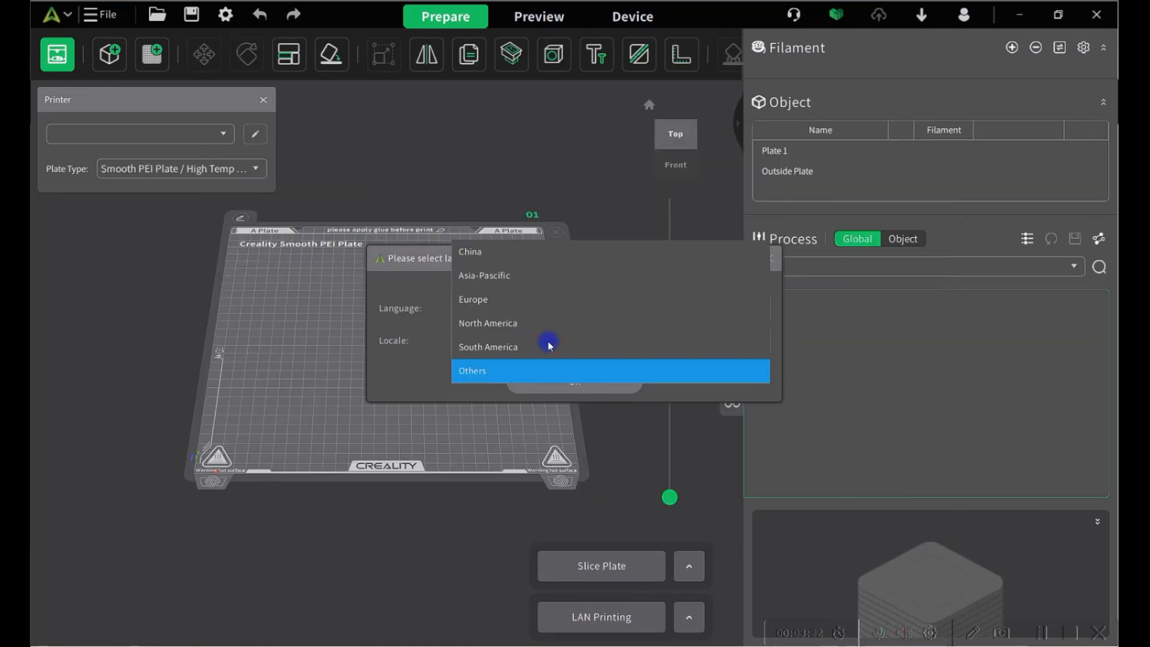
left_click(520, 324)
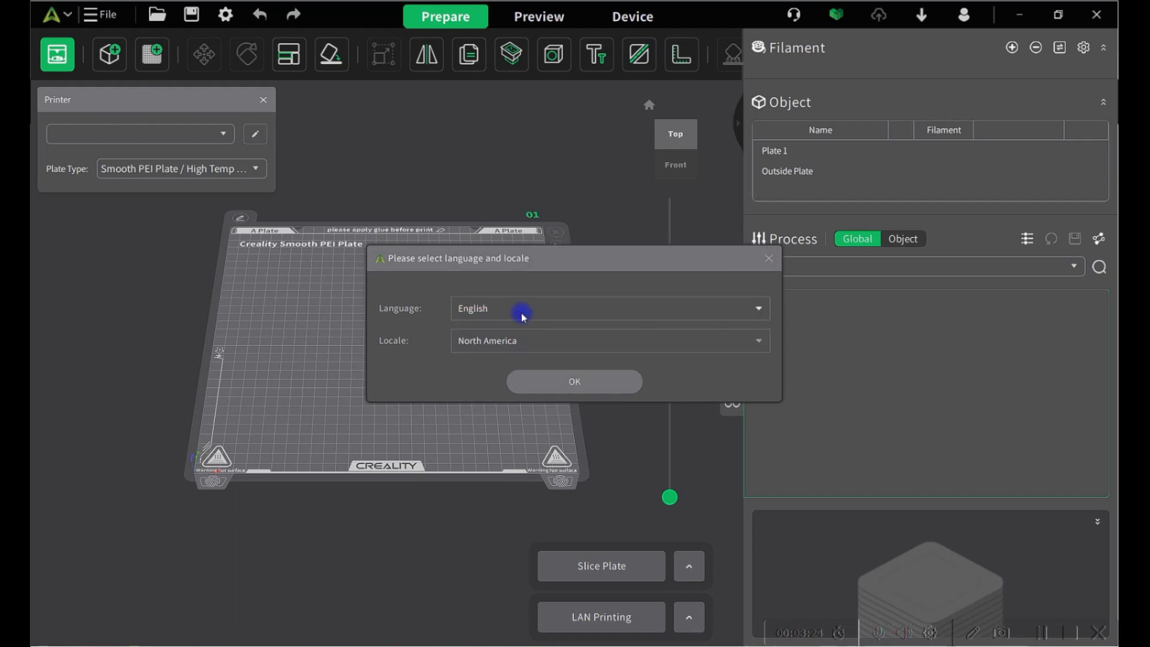
left_click(539, 387)
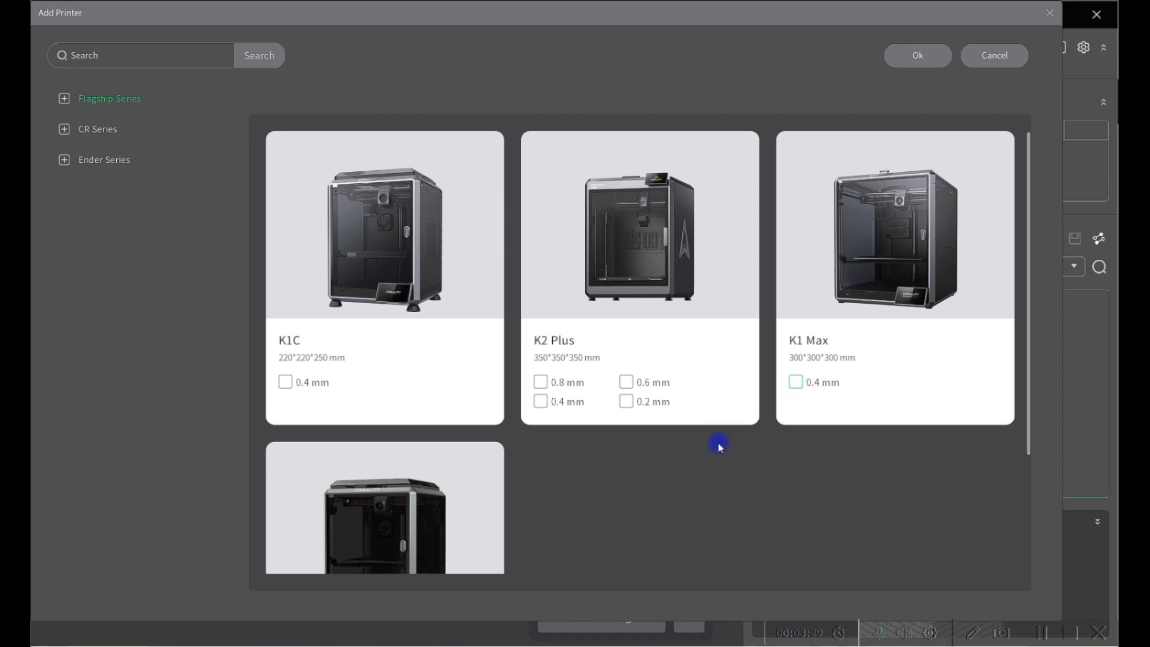
Add the K1 Max printer with the 0.4 mm nozzle
left_click(796, 387)
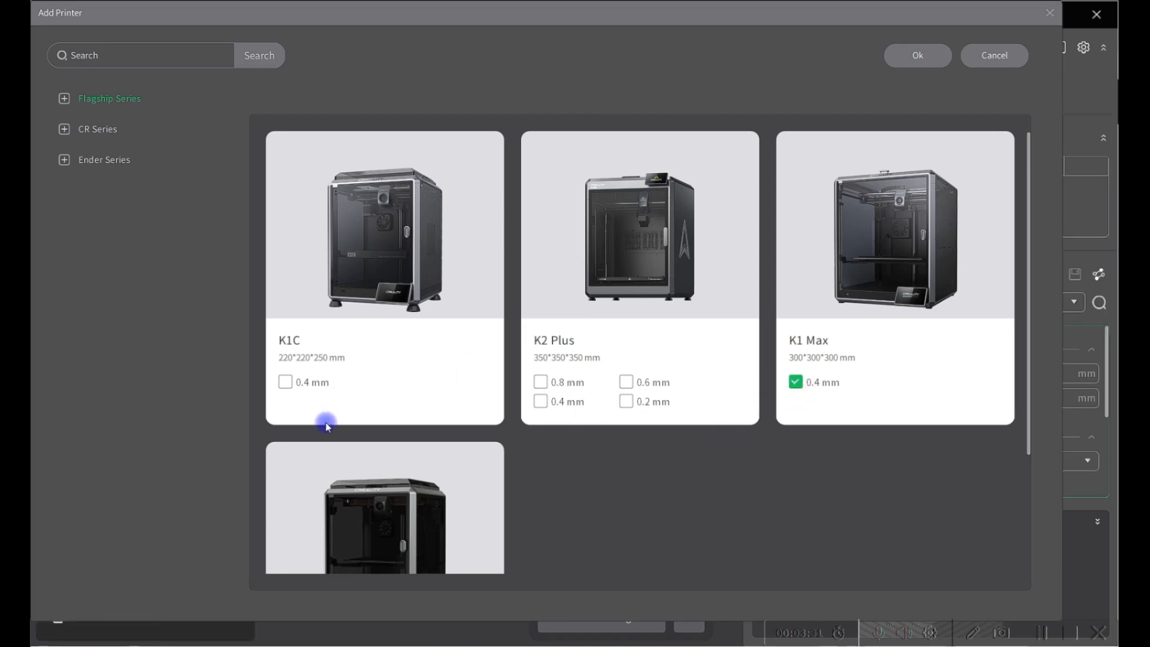
scroll(326, 423, "down", 3)
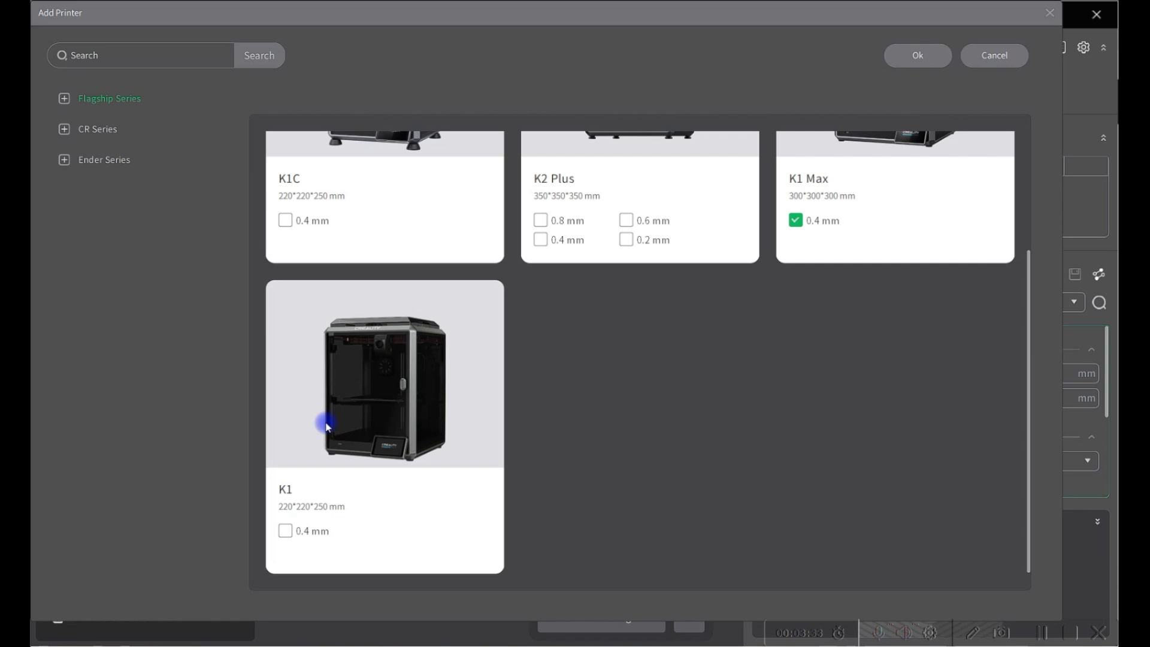
scroll(326, 423, "up", 3)
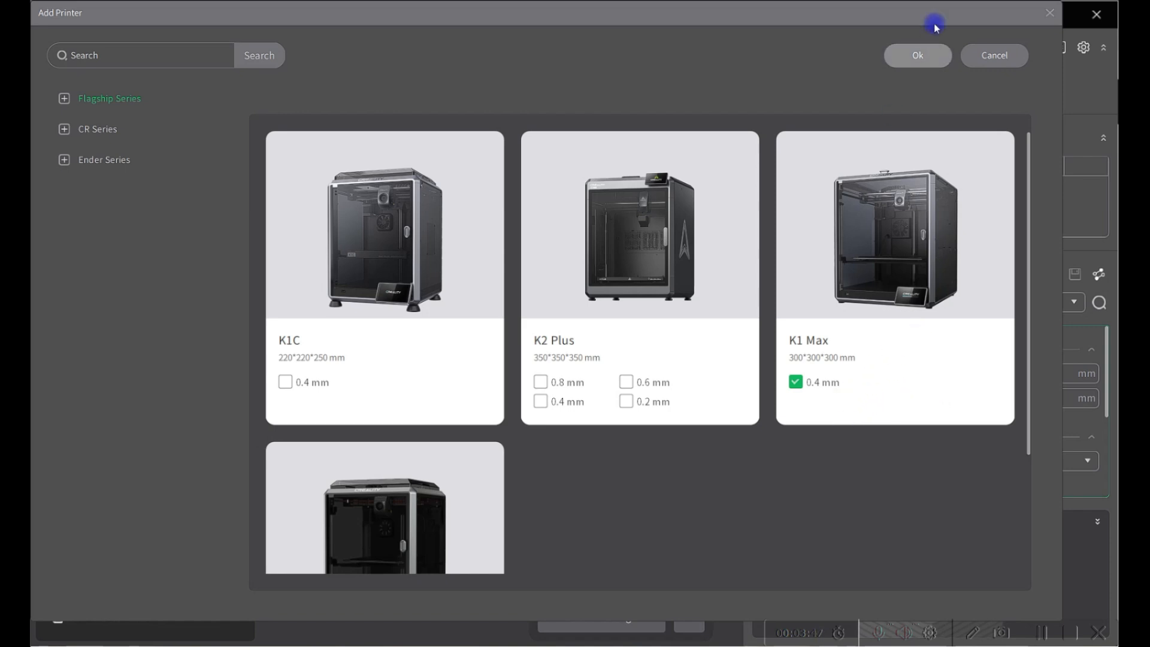
left_click(923, 55)
Add a second build plate to the project
left_click_drag(628, 287, 622, 336)
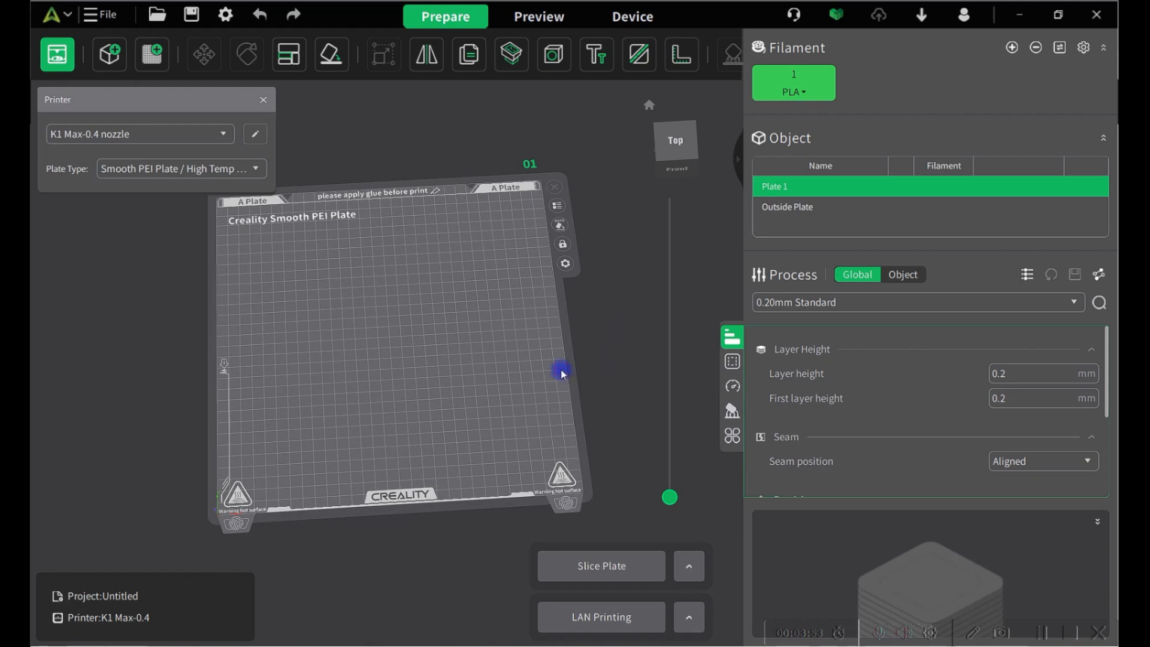
left_click_drag(539, 375, 372, 272)
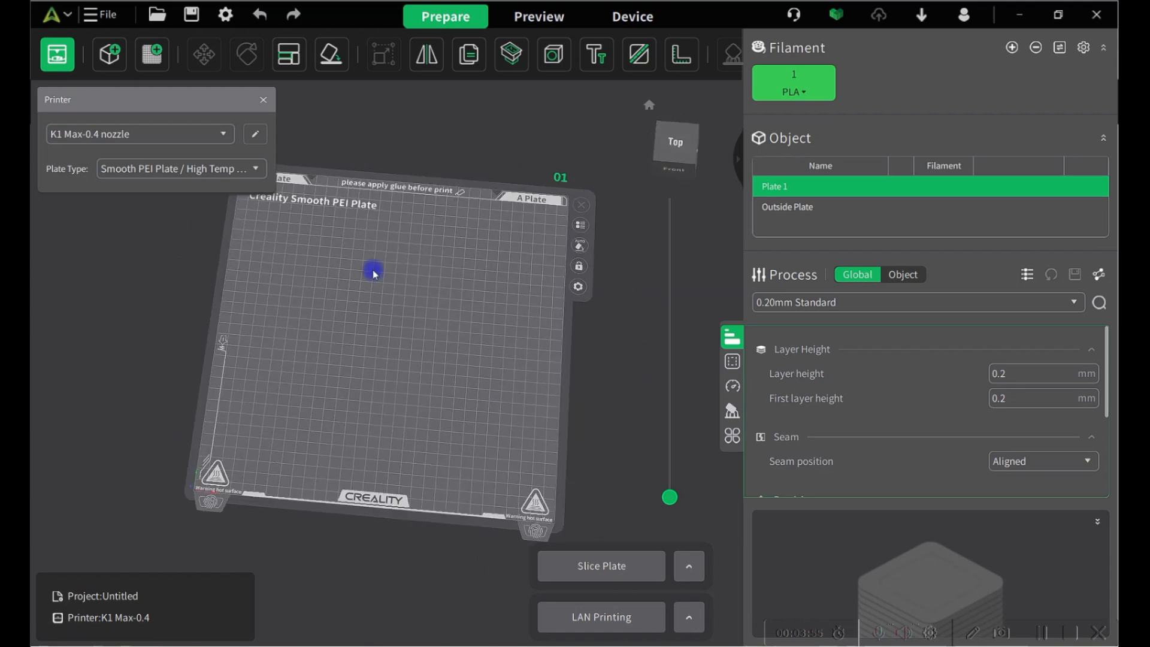
left_click(148, 56)
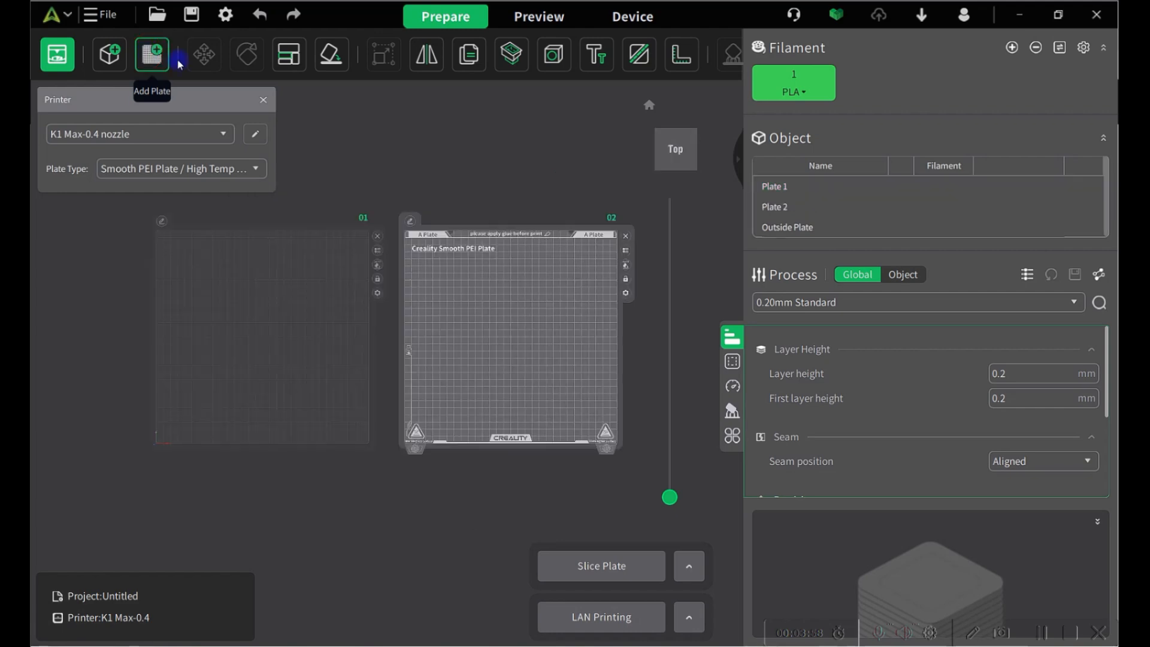
Inspect the Layout options for arranging models, close them and open the auto-orientation tool
left_click(285, 60)
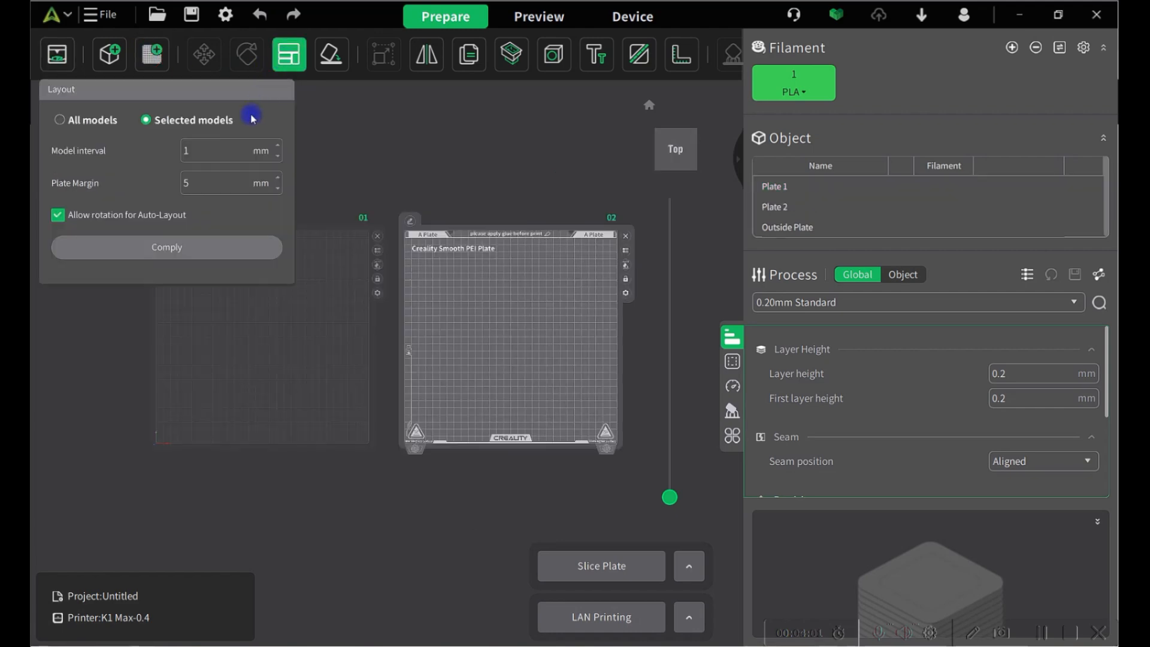
left_click(288, 57)
left_click(328, 63)
left_click(329, 63)
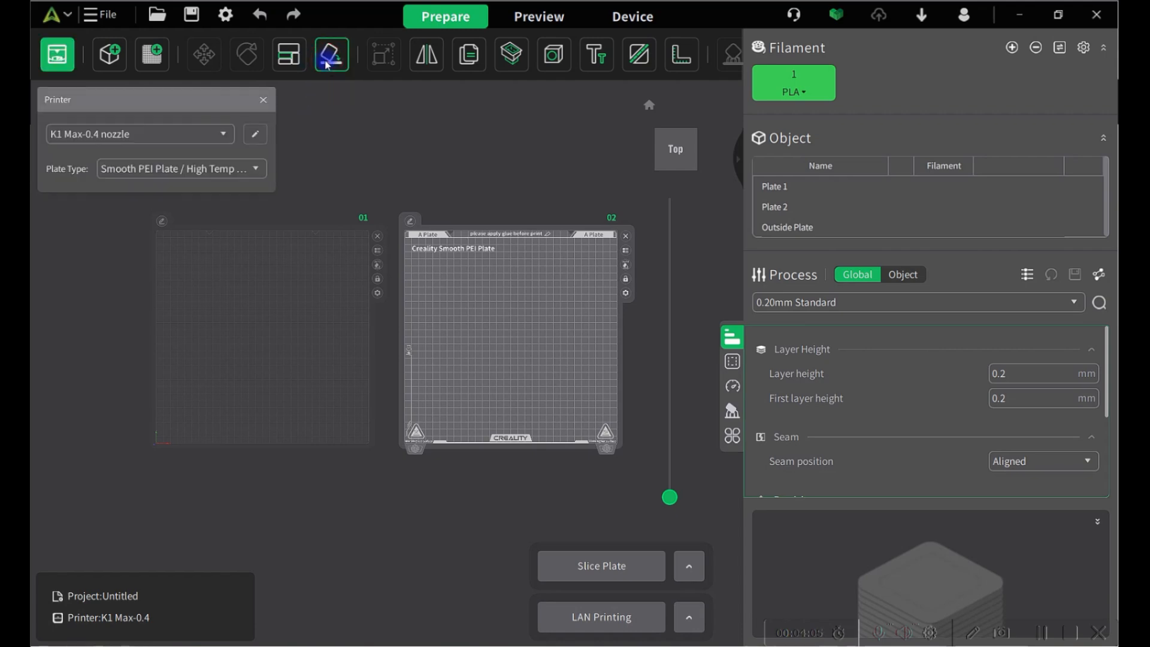
left_click(329, 63)
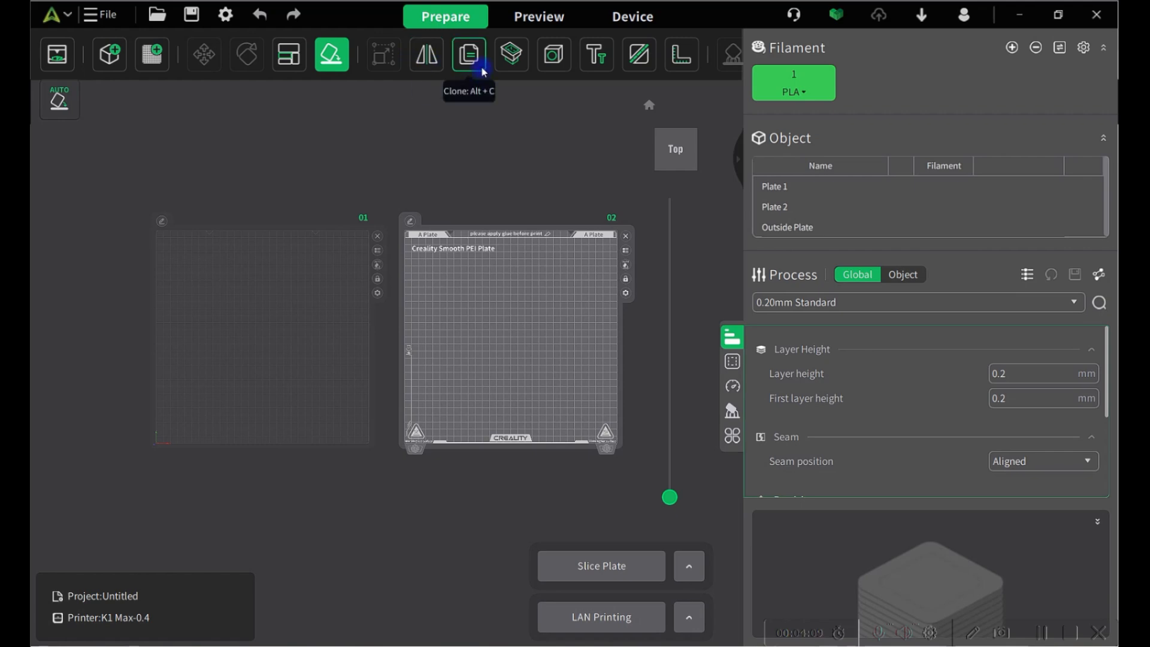
Examine the process settings, the object-specific view and the available layer height presets, leaving 0.20mm Standard selected
scroll(884, 359, "down", 5)
scroll(880, 360, "up", 5)
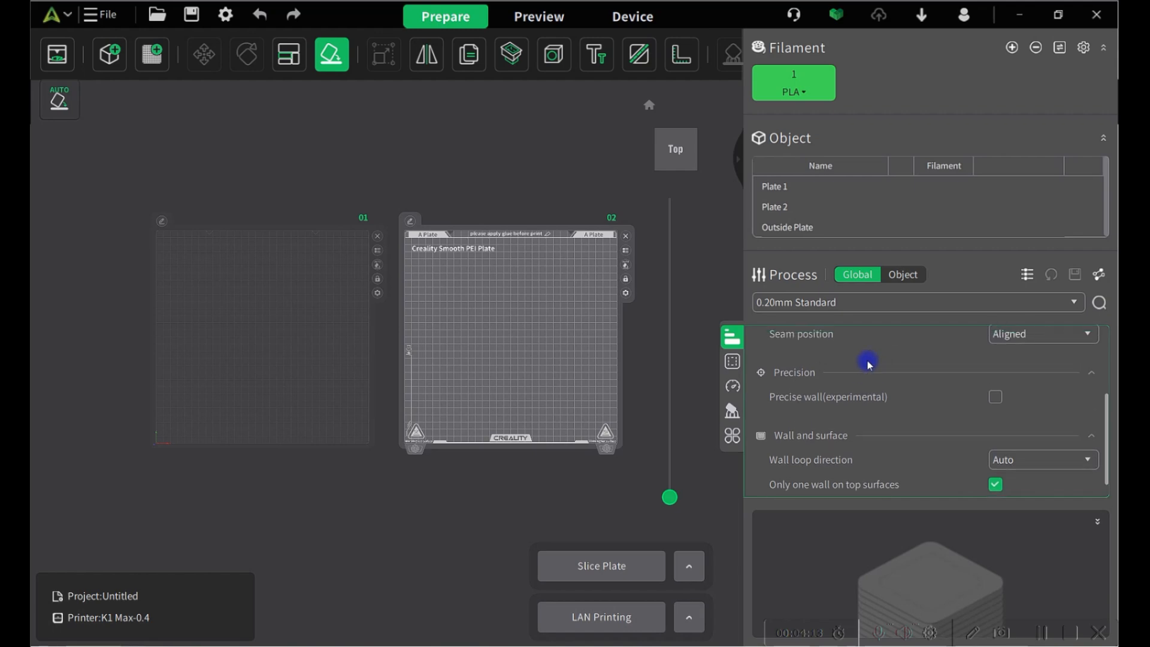
left_click(905, 275)
left_click(857, 275)
left_click(859, 303)
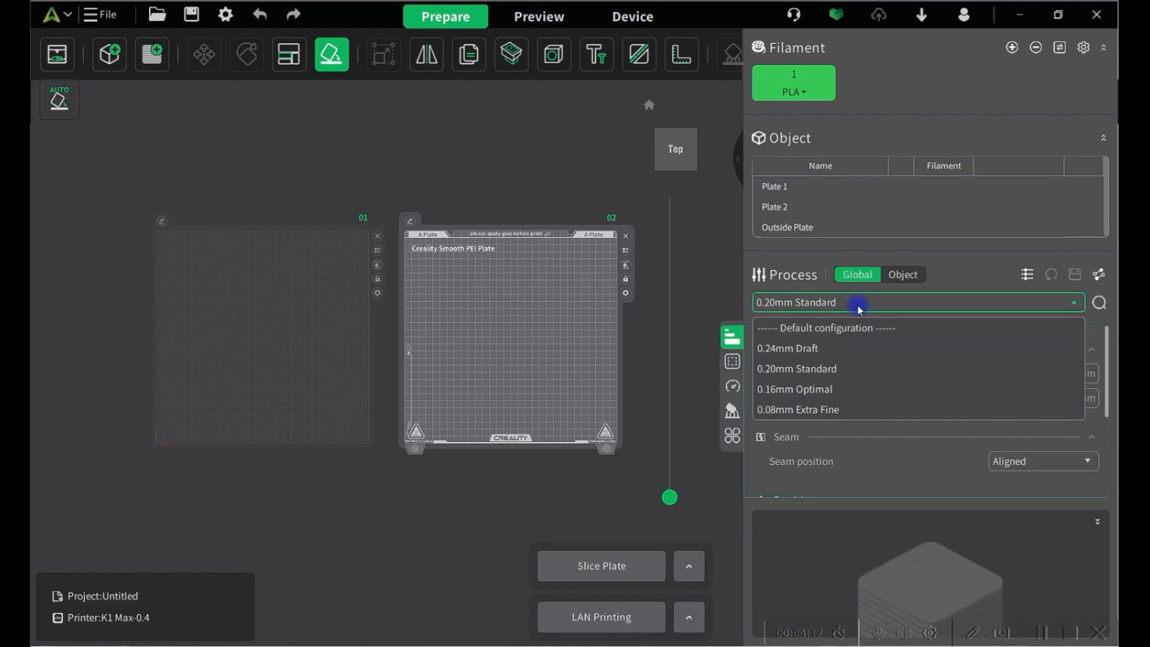
left_click(962, 273)
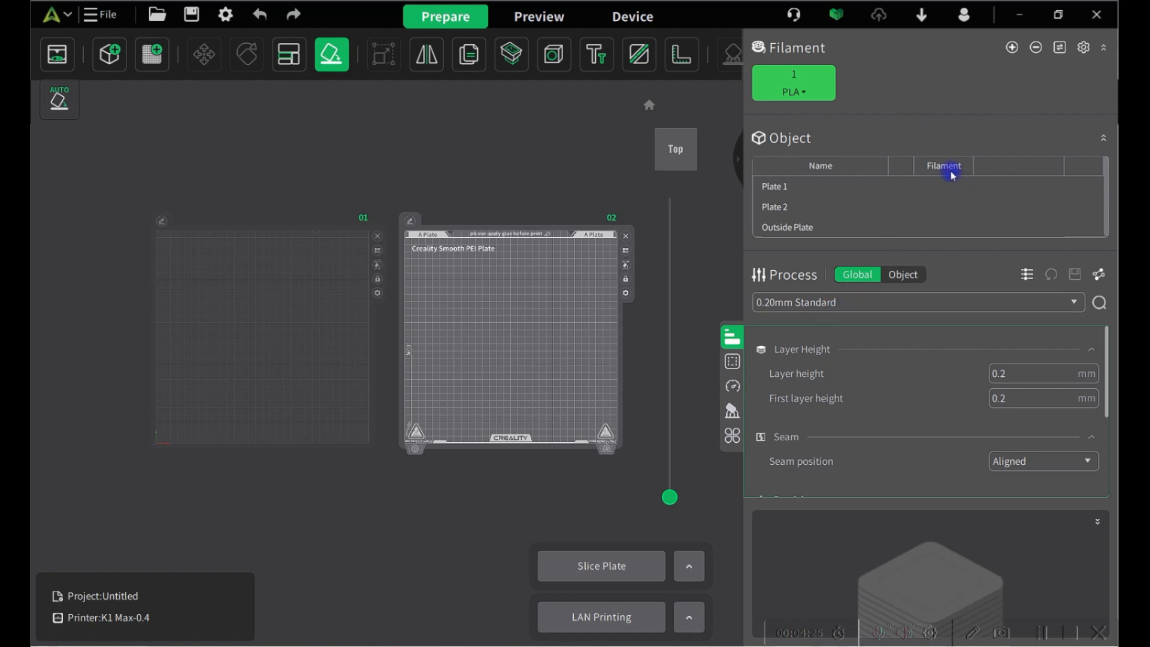
Change the preset of the PLA filament to Generic PLA
left_click(791, 92)
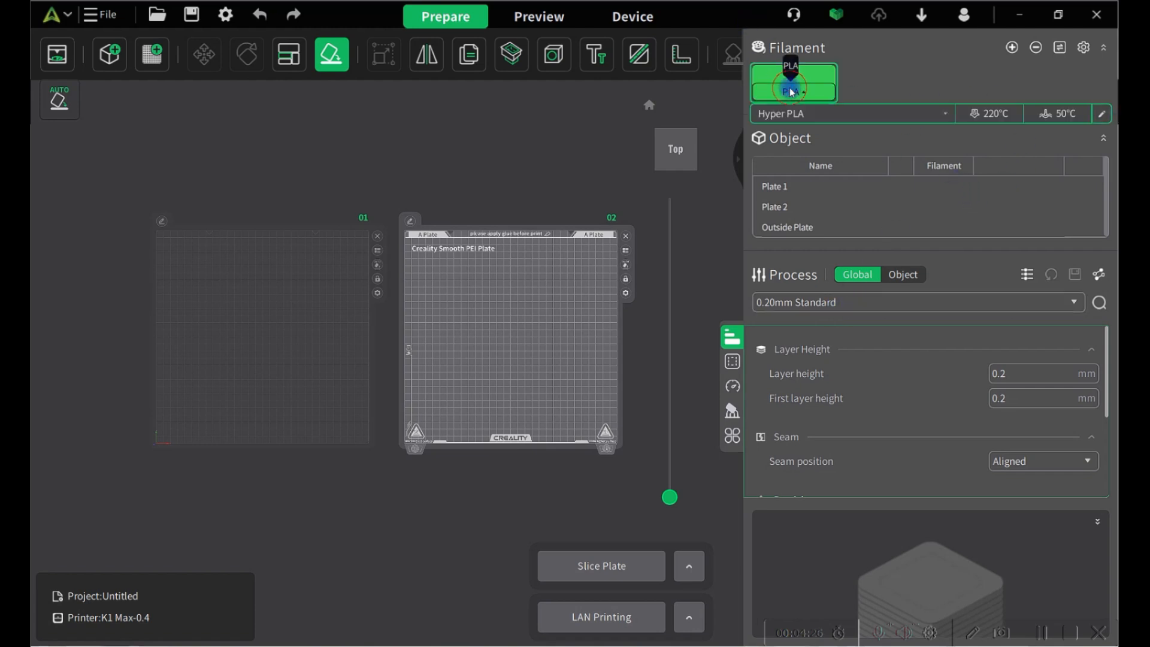
left_click(808, 120)
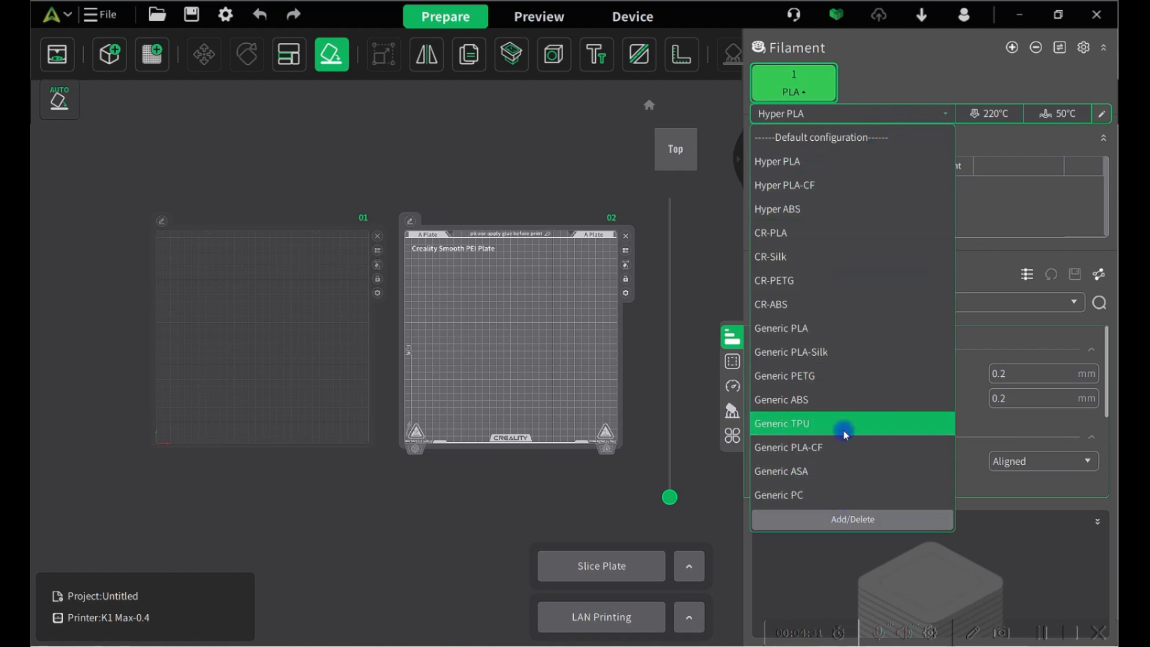
left_click(830, 328)
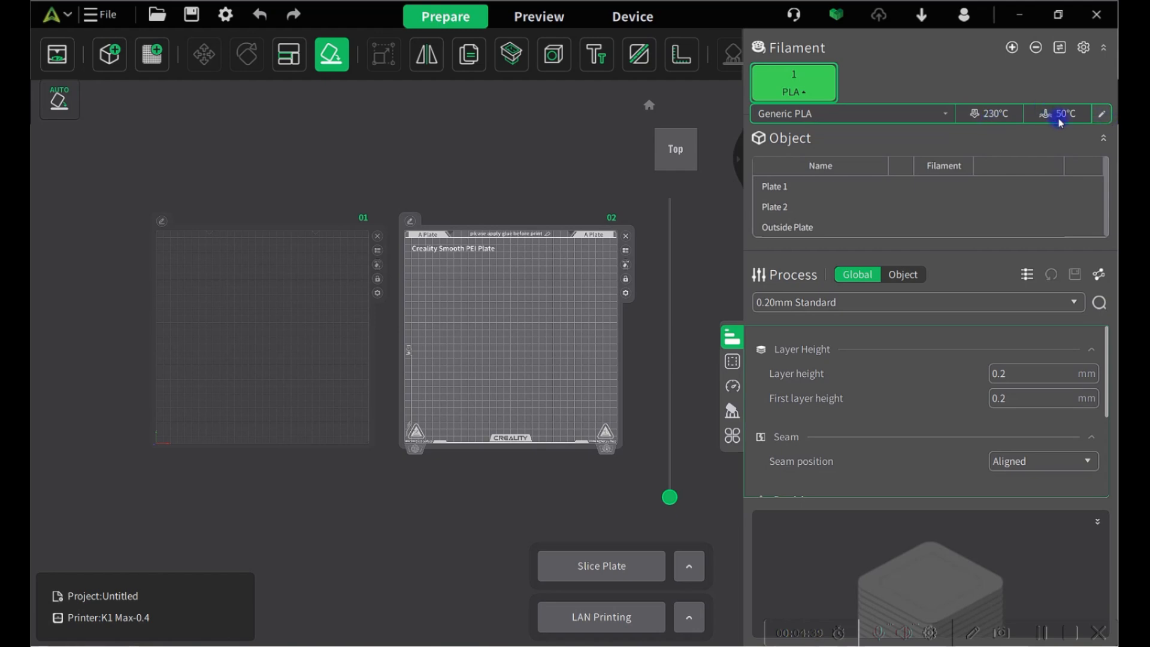
Switch the filament preset to Hyper PLA for comparison and return it to Generic PLA
left_click(893, 113)
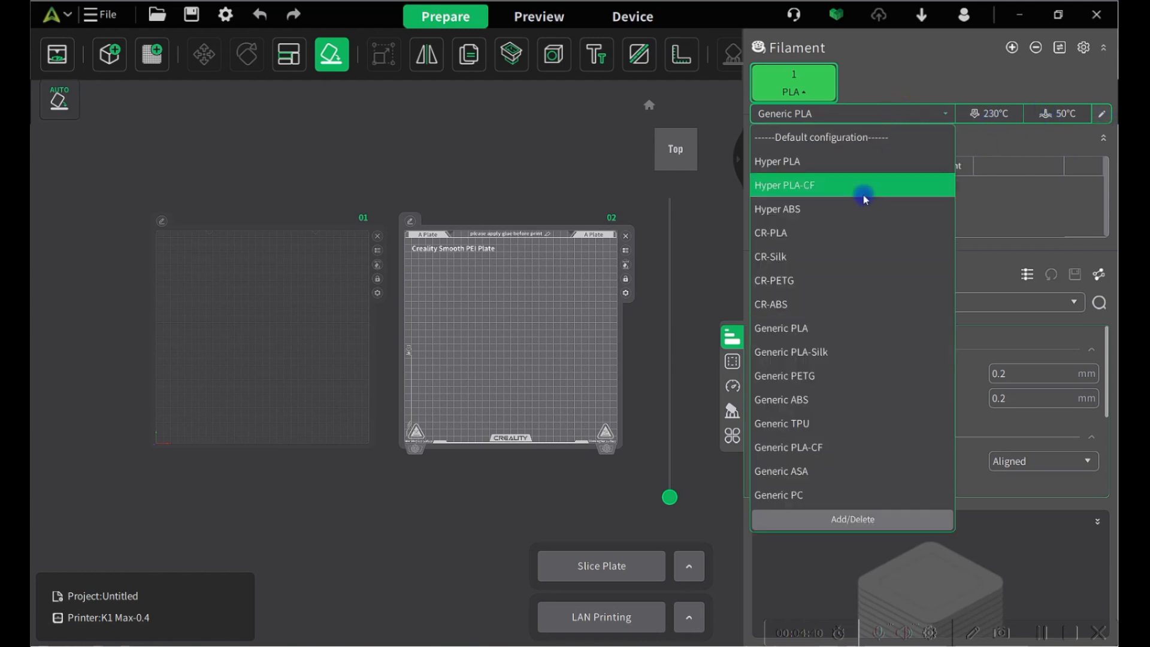
left_click(867, 163)
left_click(925, 114)
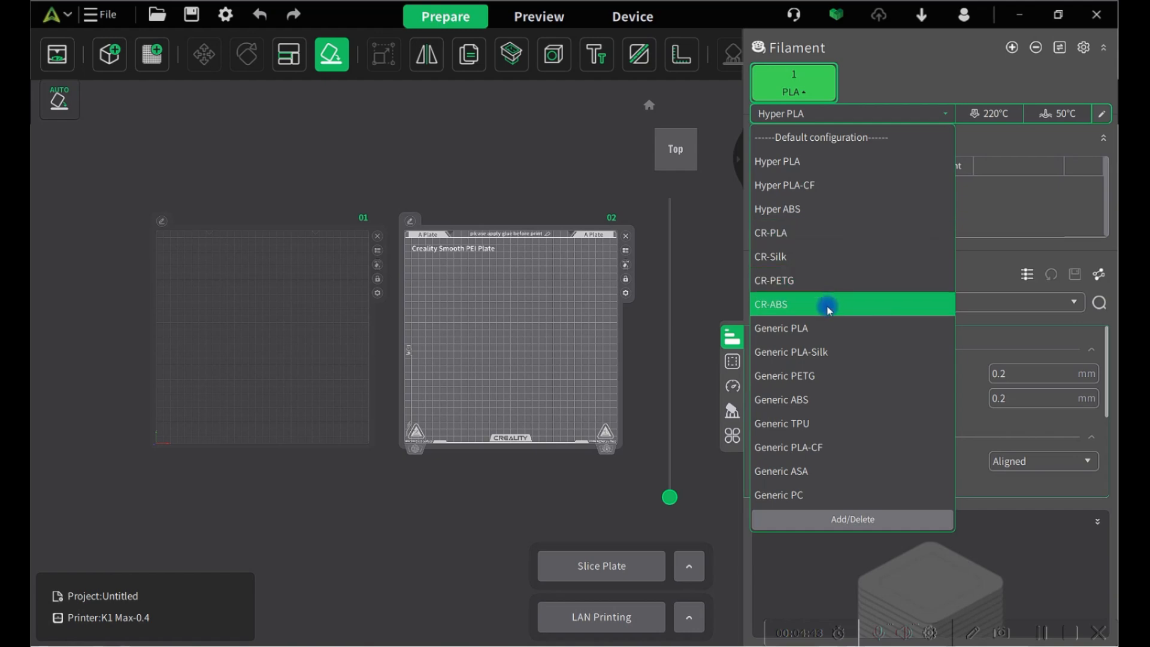
left_click(817, 328)
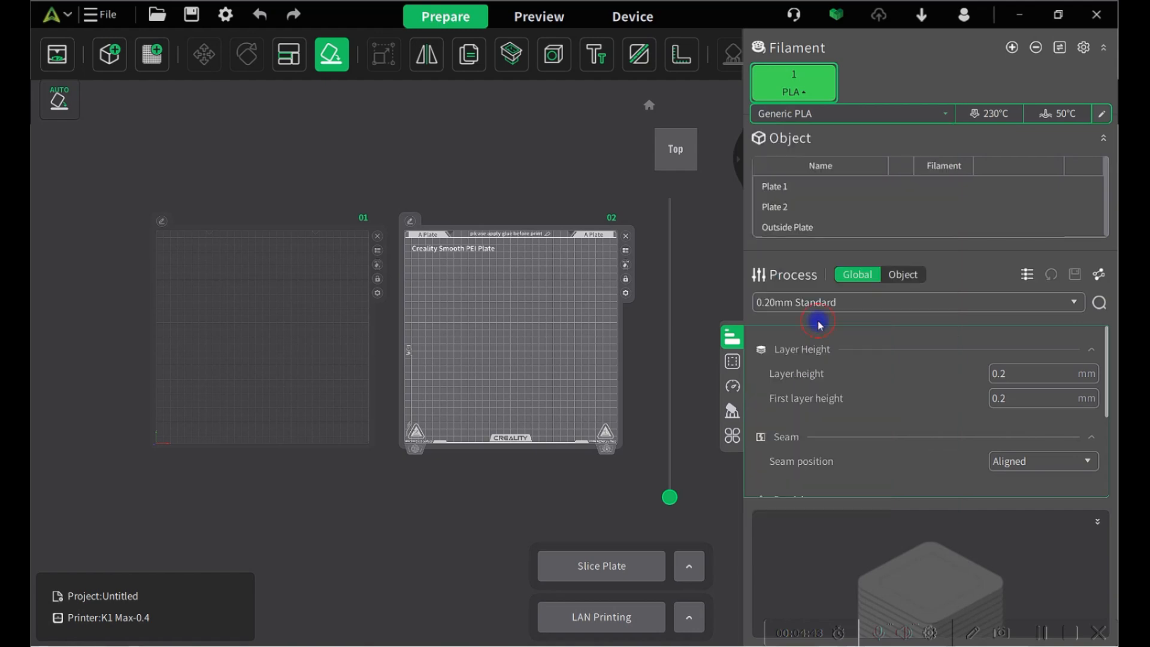
Edit the Generic PLA nozzle temperatures to 225 °C for the first layer and 220 °C for other layers
left_click(1101, 113)
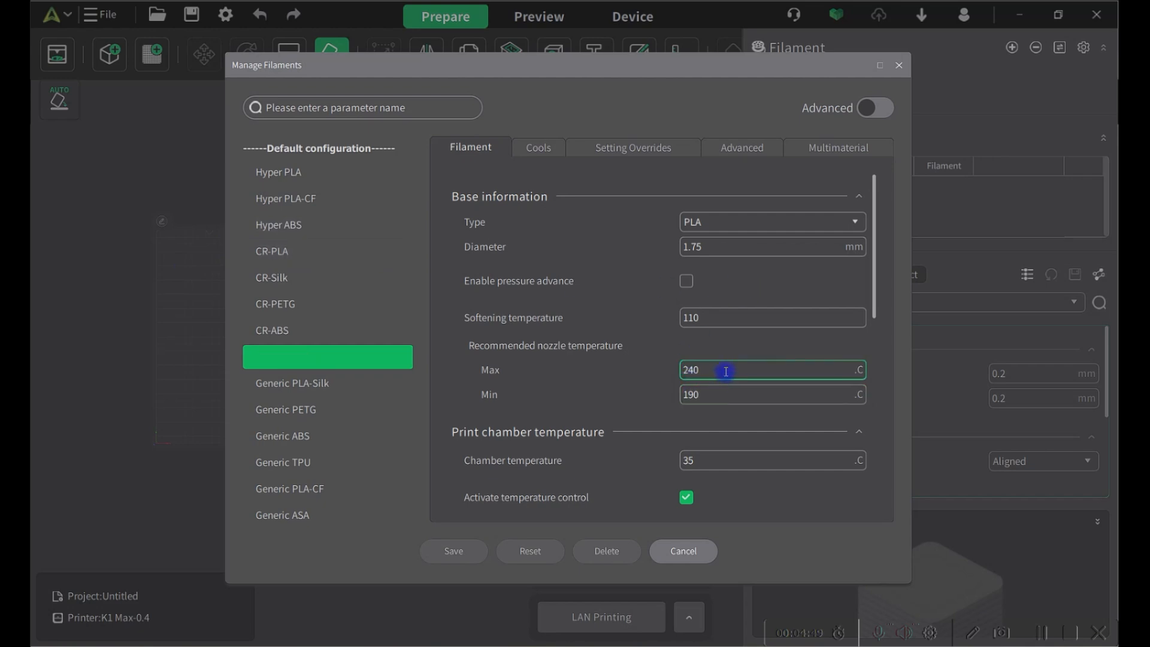
scroll(675, 349, "down", 5)
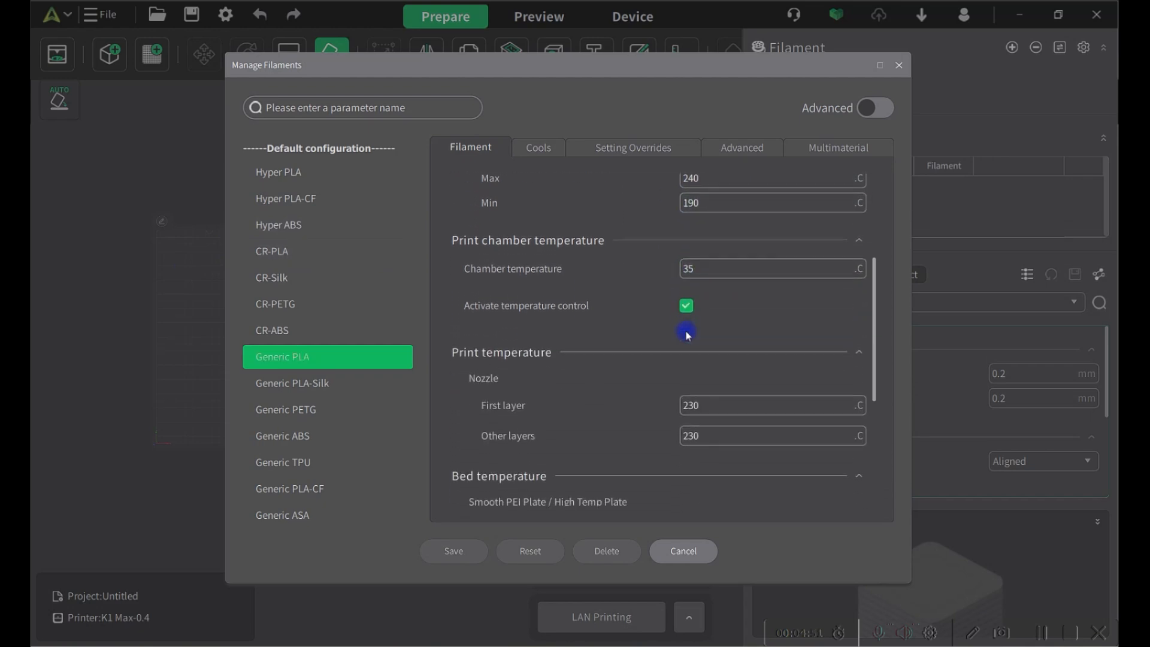
double_click(718, 398)
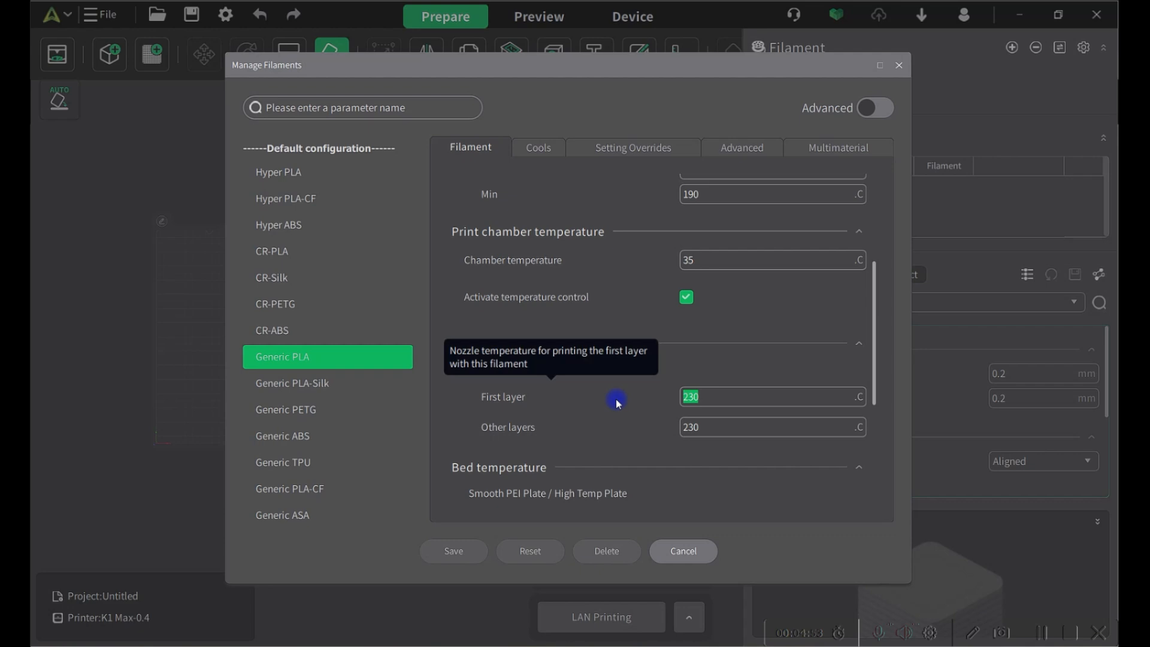
double_click(726, 427)
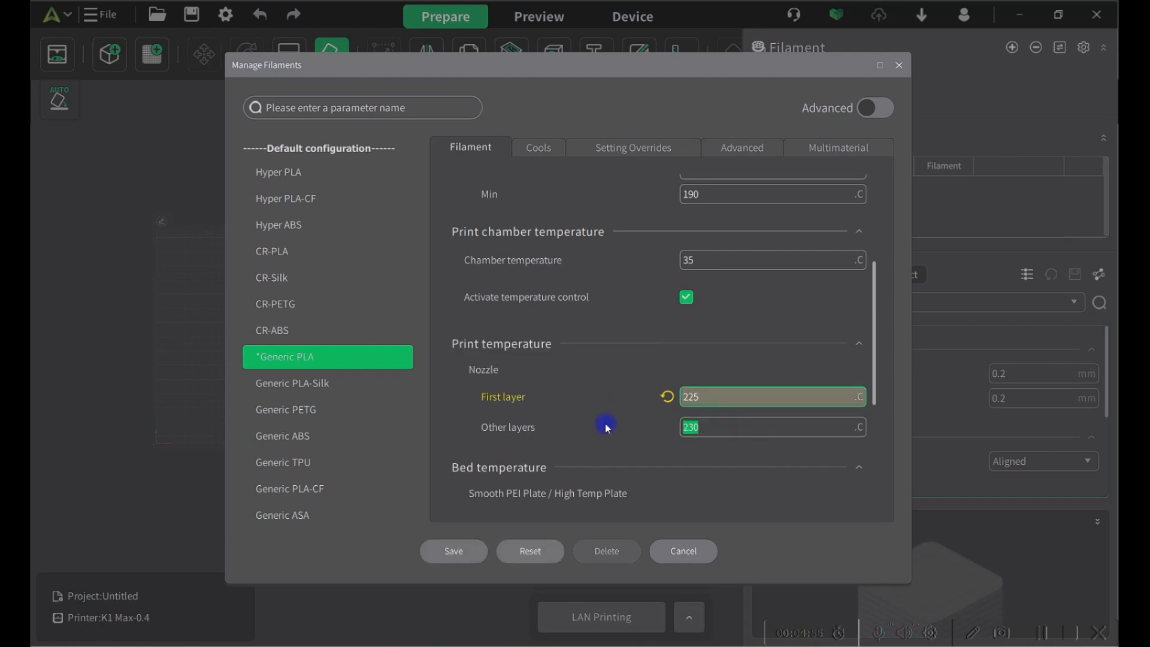
type("220")
Save the edited filament settings as the preset Generic PLA-copy and close the filament manager
scroll(718, 389, "down", 3)
left_click(478, 562)
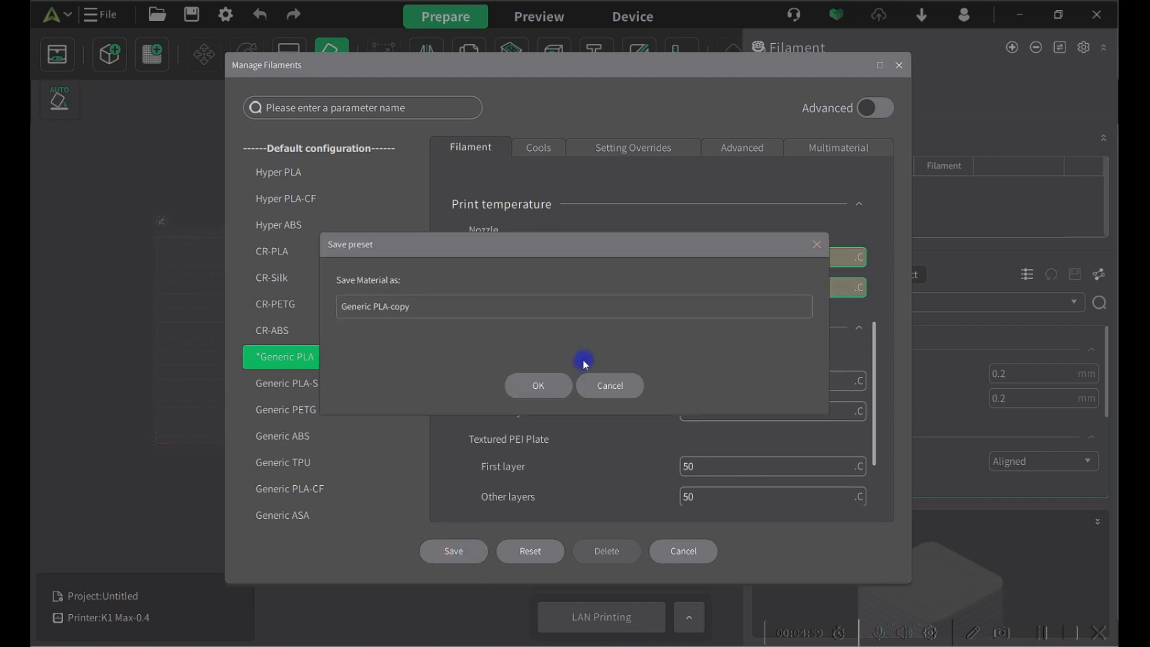
left_click(542, 387)
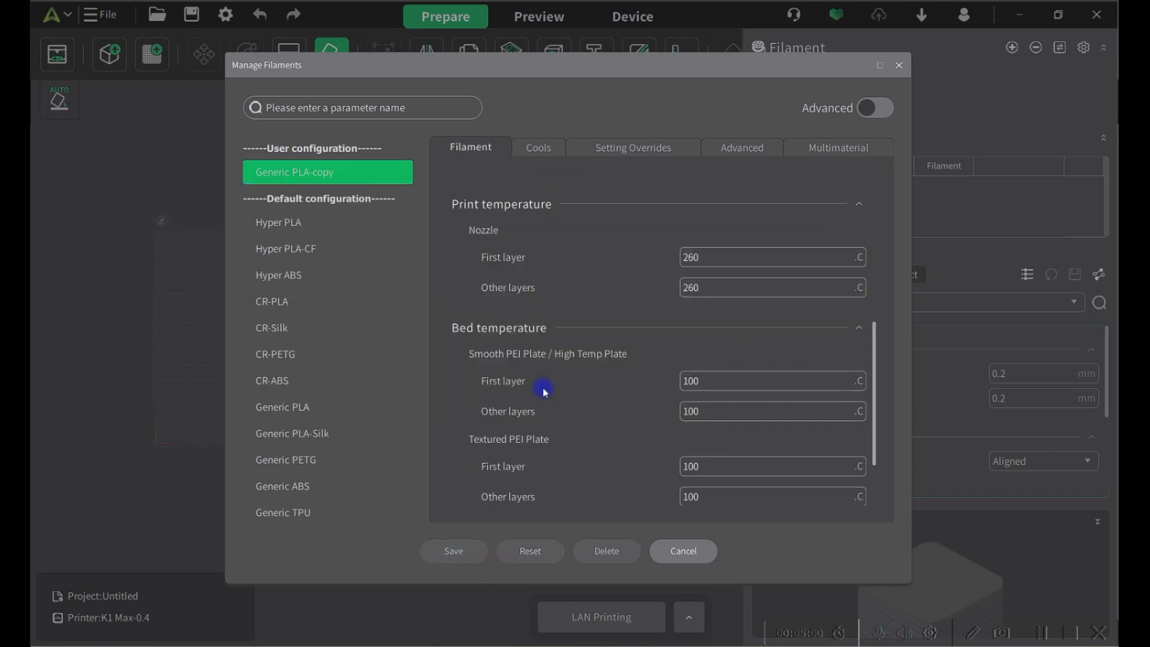
left_click(898, 71)
left_click(1101, 49)
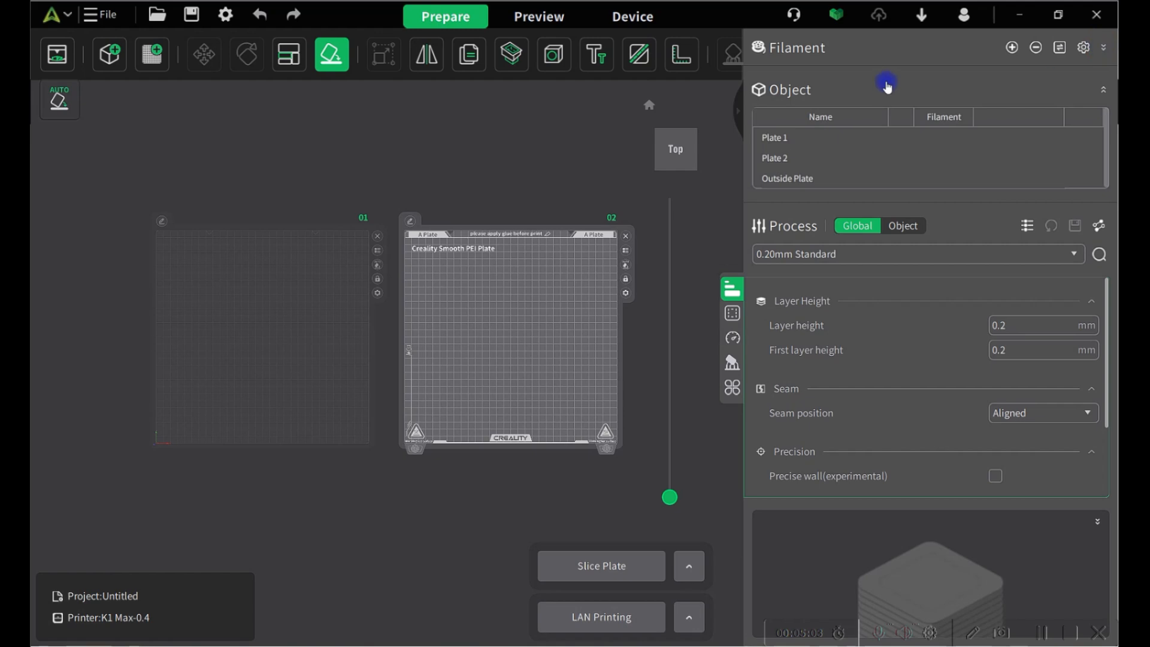
left_click(1103, 49)
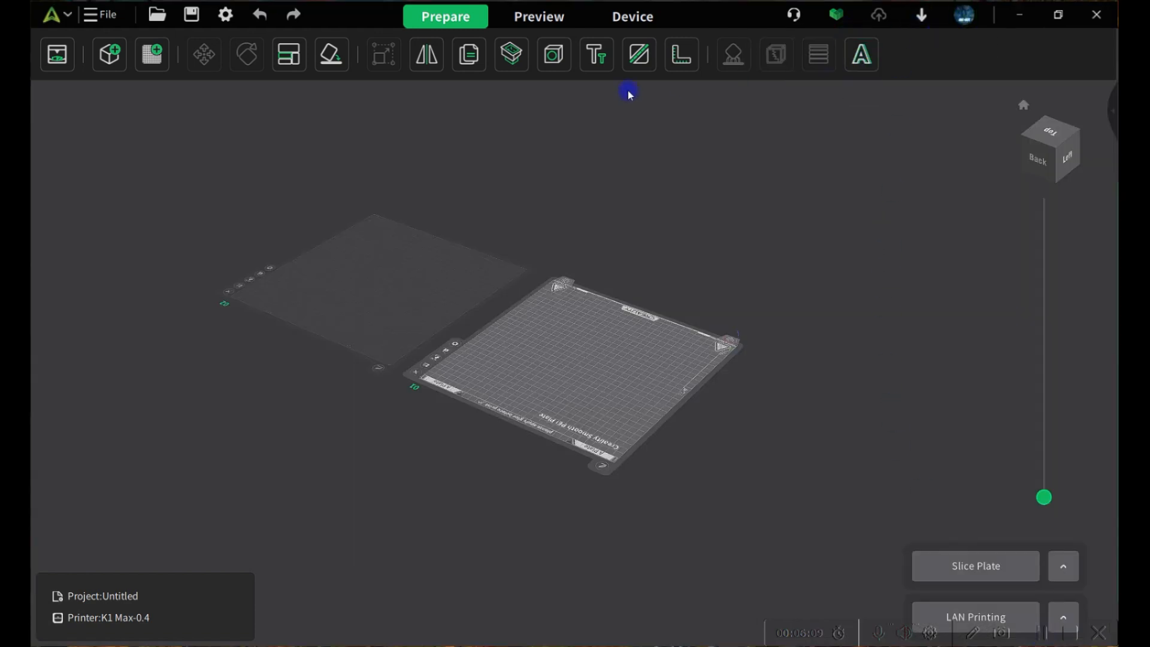
left_click_drag(617, 269, 408, 237)
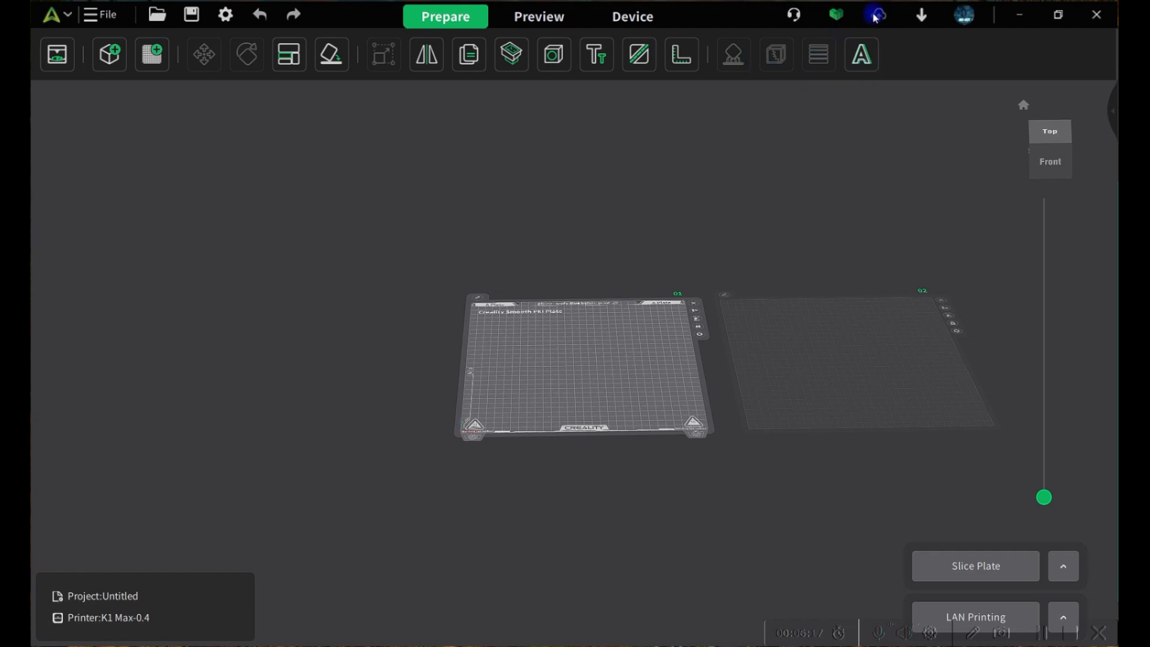
Browse the recommended models in the model library, request the download of Young Frog - Print-in-Place and close the library
left_click(839, 16)
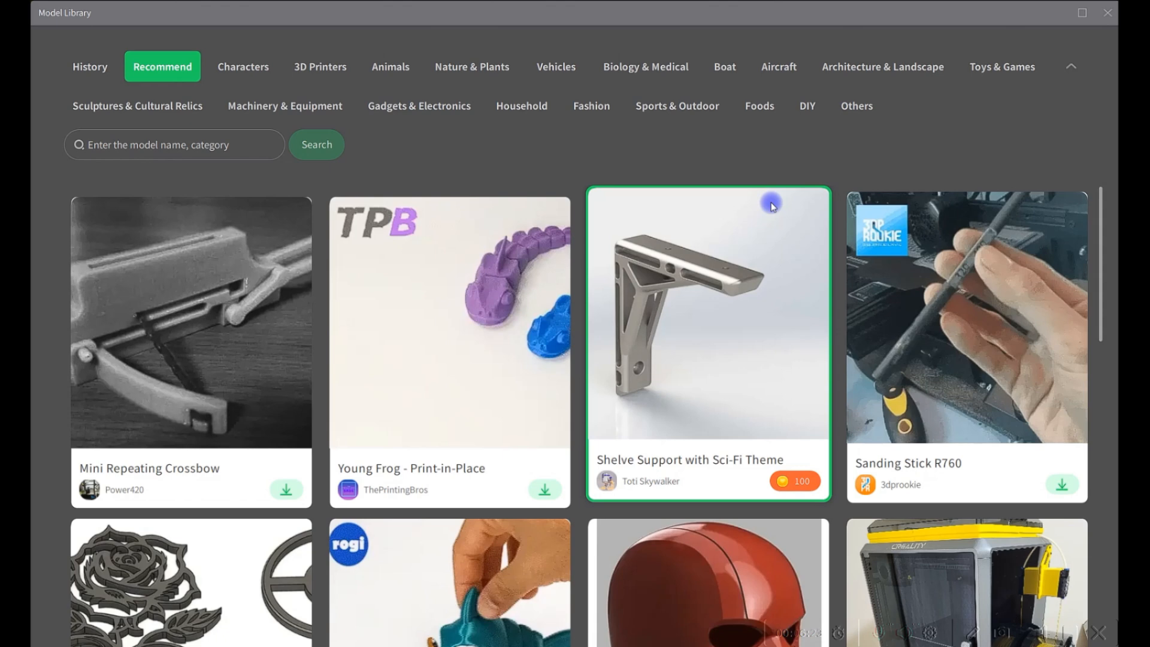
scroll(462, 417, "down", 2)
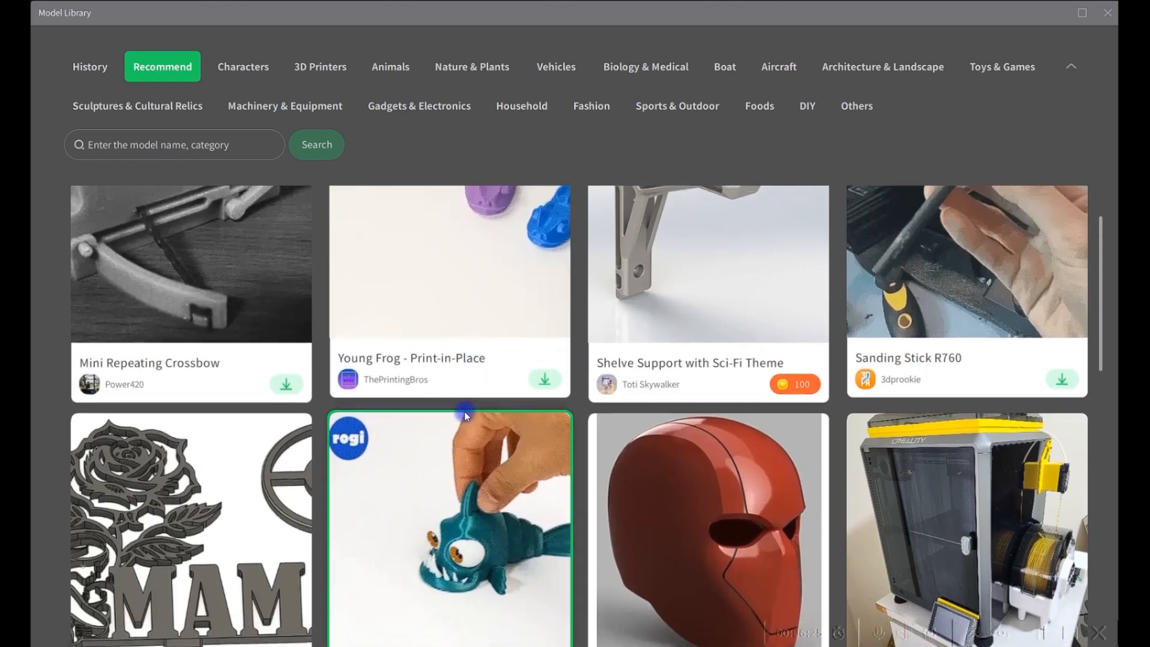
scroll(462, 415, "up", 2)
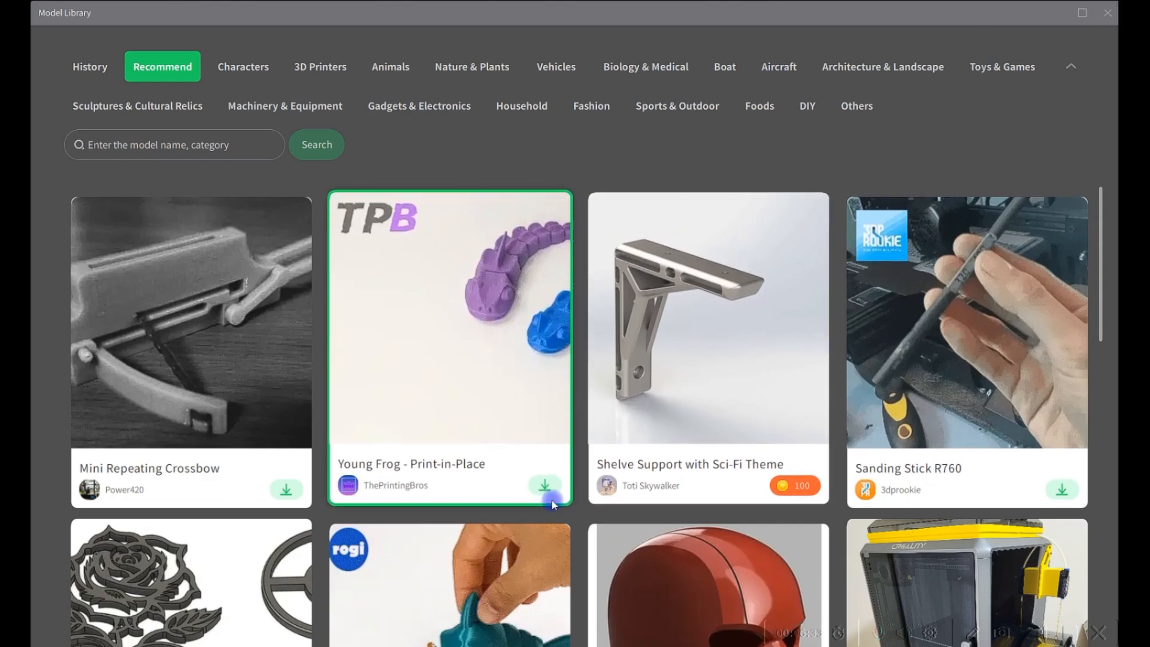
left_click(545, 481)
left_click(568, 344)
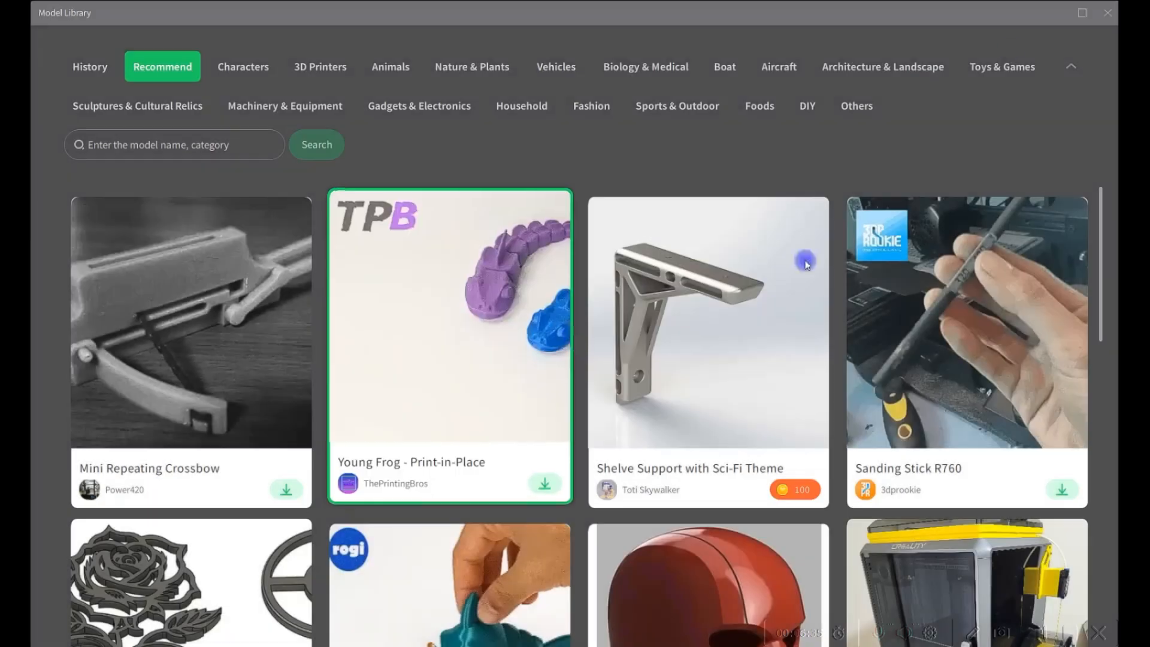
left_click(1116, 11)
Return to the model library from the download manager and try to download Young Frog - Print-in-Place again
left_click(921, 23)
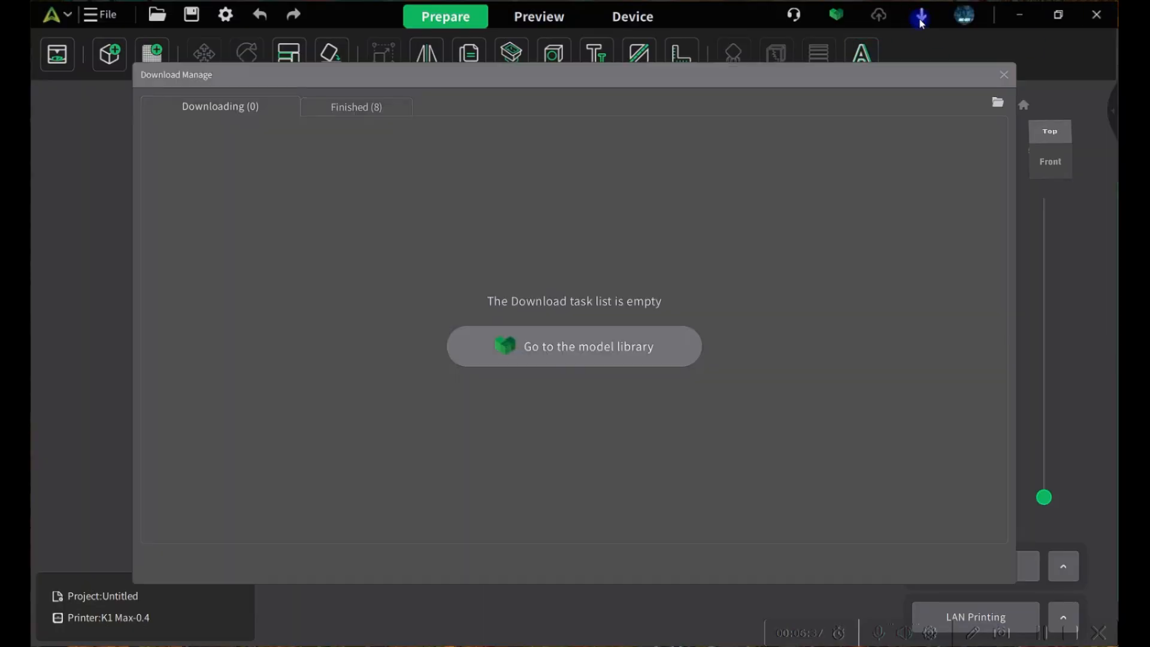
left_click(632, 339)
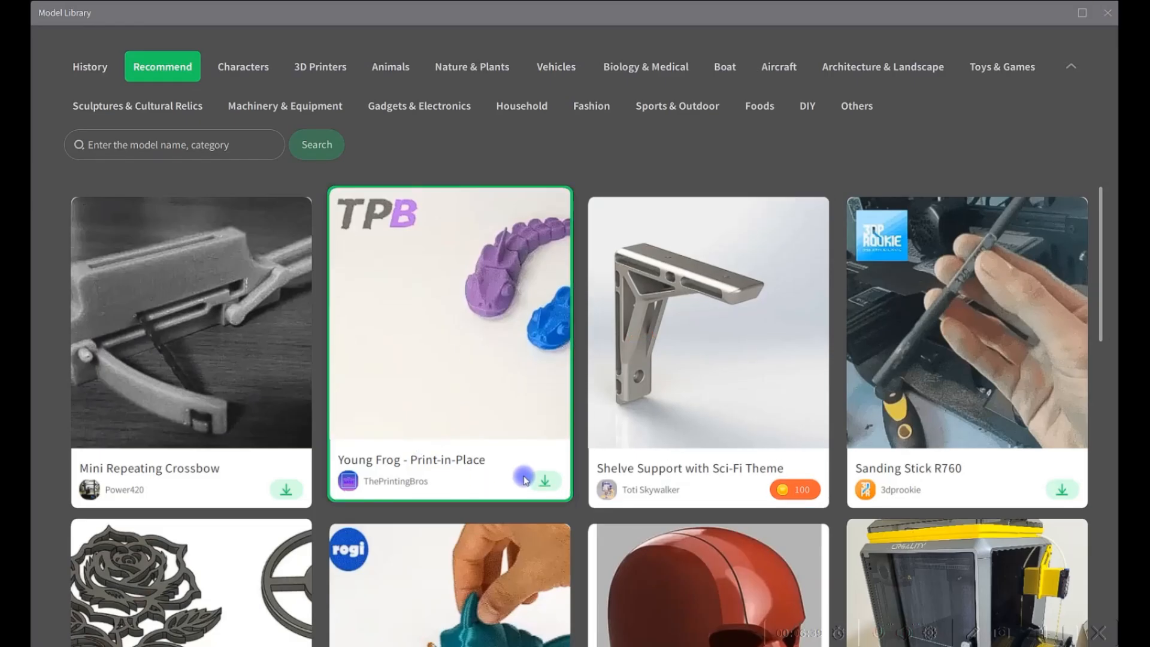
left_click(545, 490)
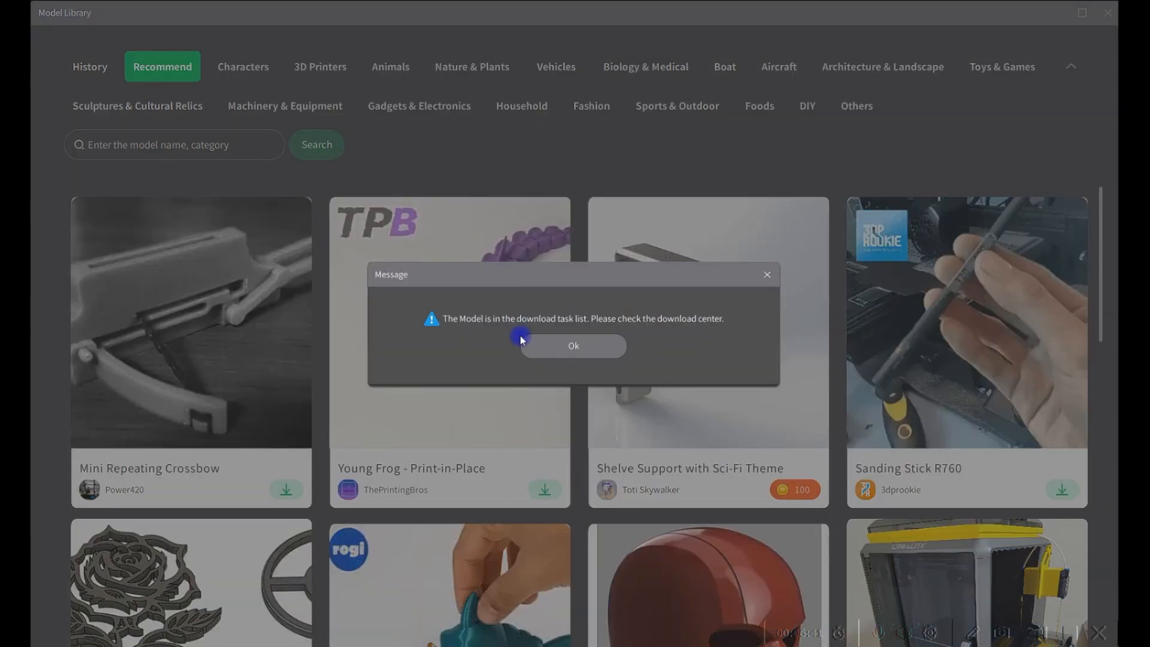
left_click(603, 342)
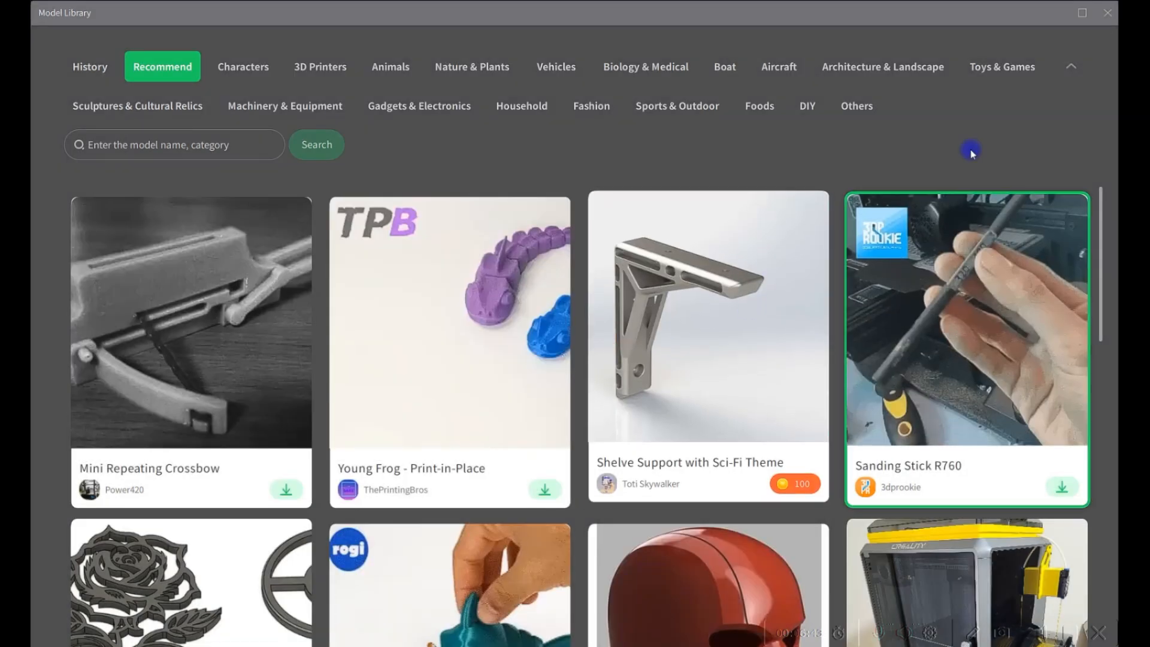
left_click(1107, 13)
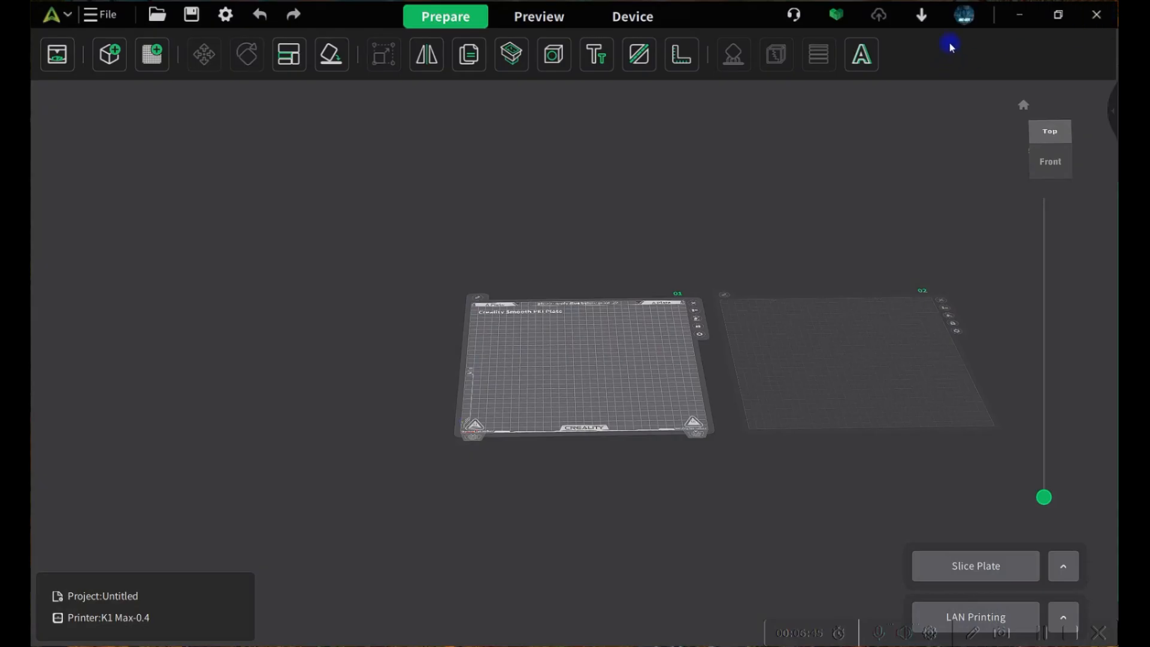
Import the first Young Frog file (1.29 MB) from the finished downloads into the project
left_click(918, 21)
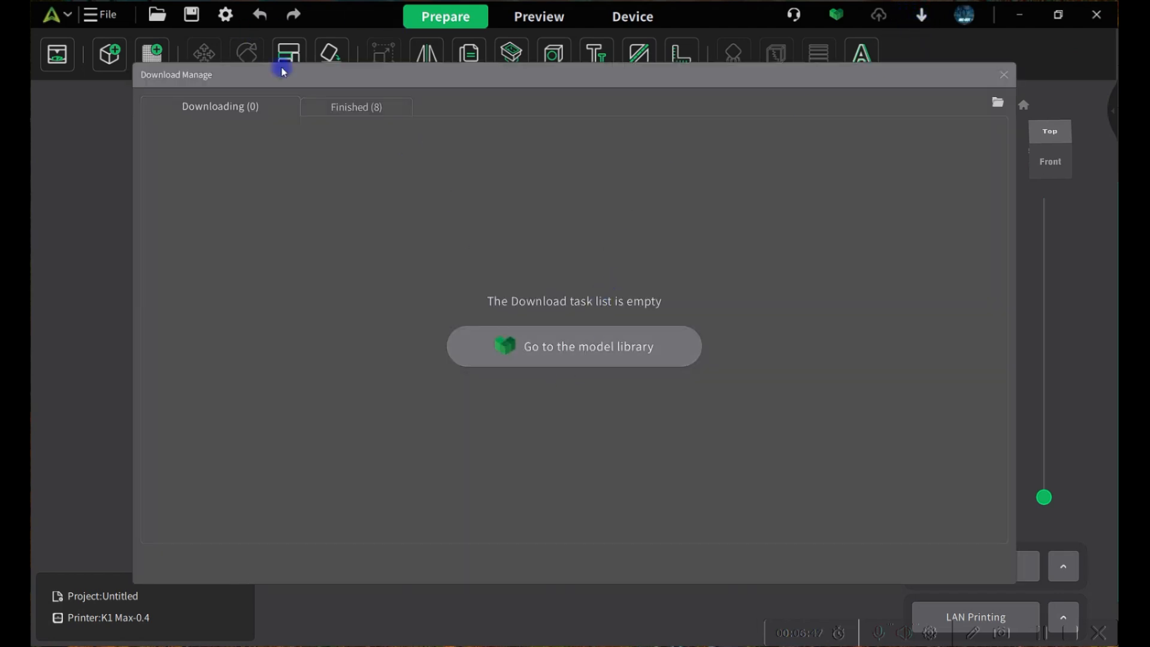
left_click(341, 109)
left_click(353, 239)
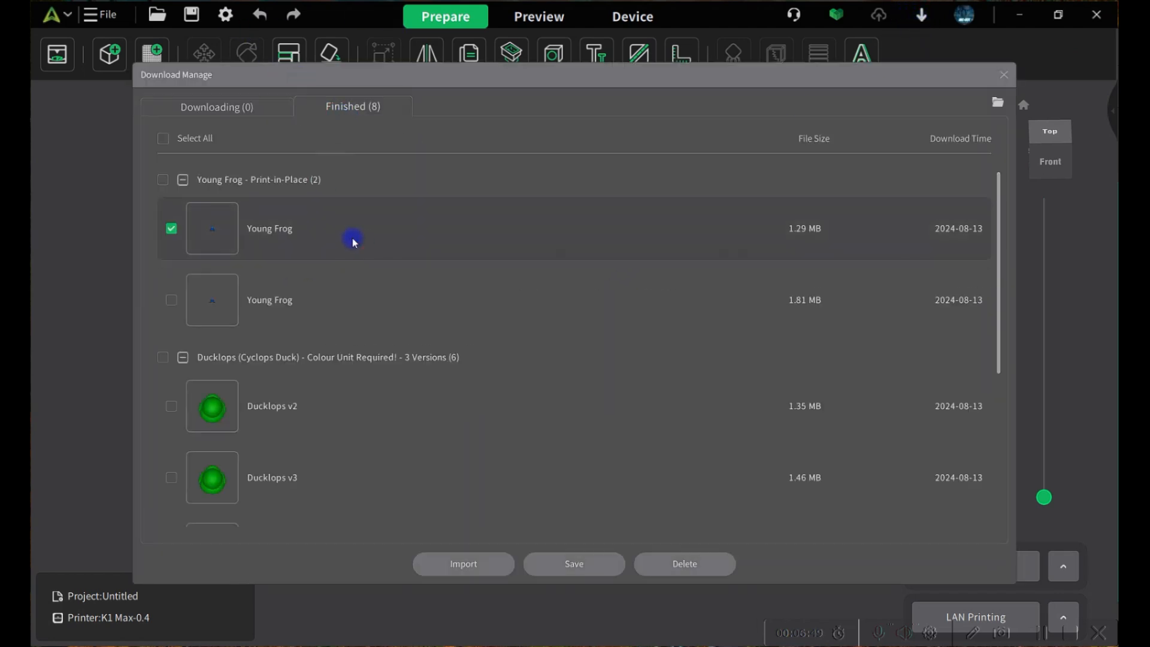
left_click(454, 569)
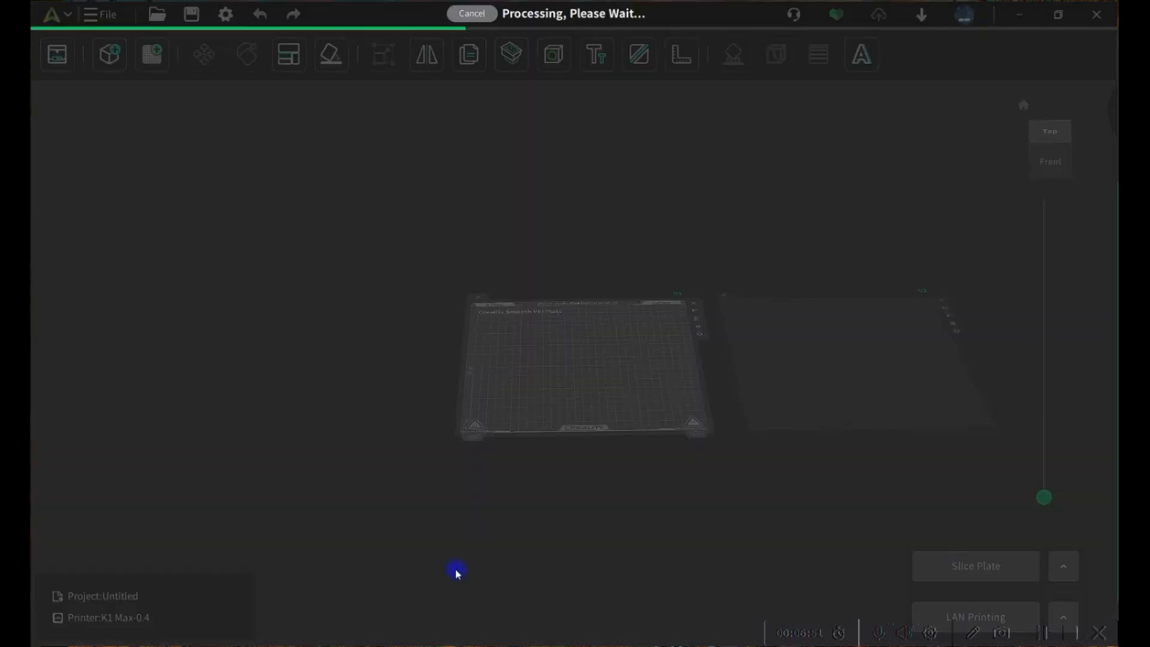
Inspect the adaptive layer height options for the imported frog model and close the tool
scroll(652, 385, "up", 5)
left_click_drag(604, 441, 653, 403)
left_click(824, 62)
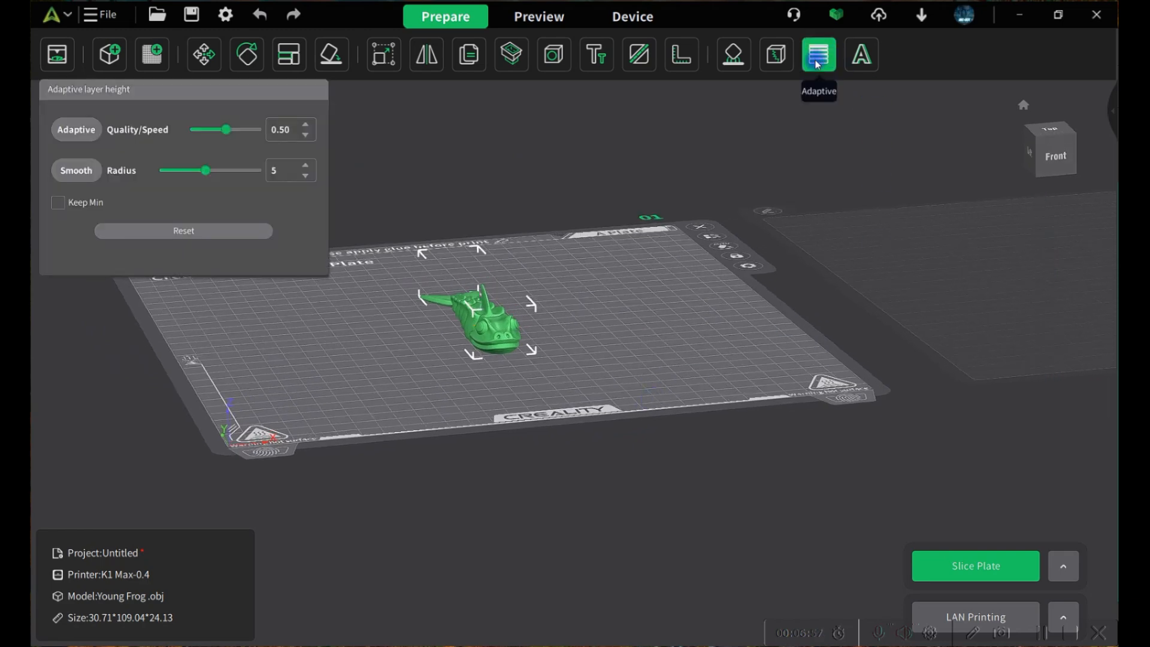
left_click(816, 64)
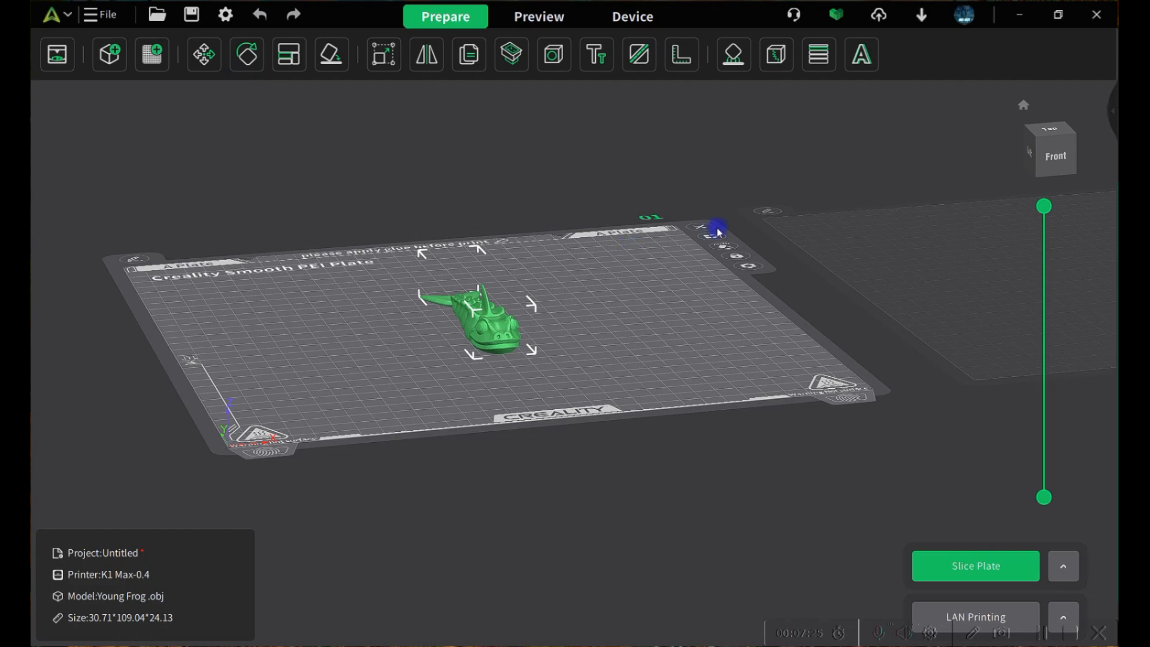
Expand the hidden settings sidebar to show the filament, object and process sections beside the frog model
left_click_drag(646, 392, 791, 383)
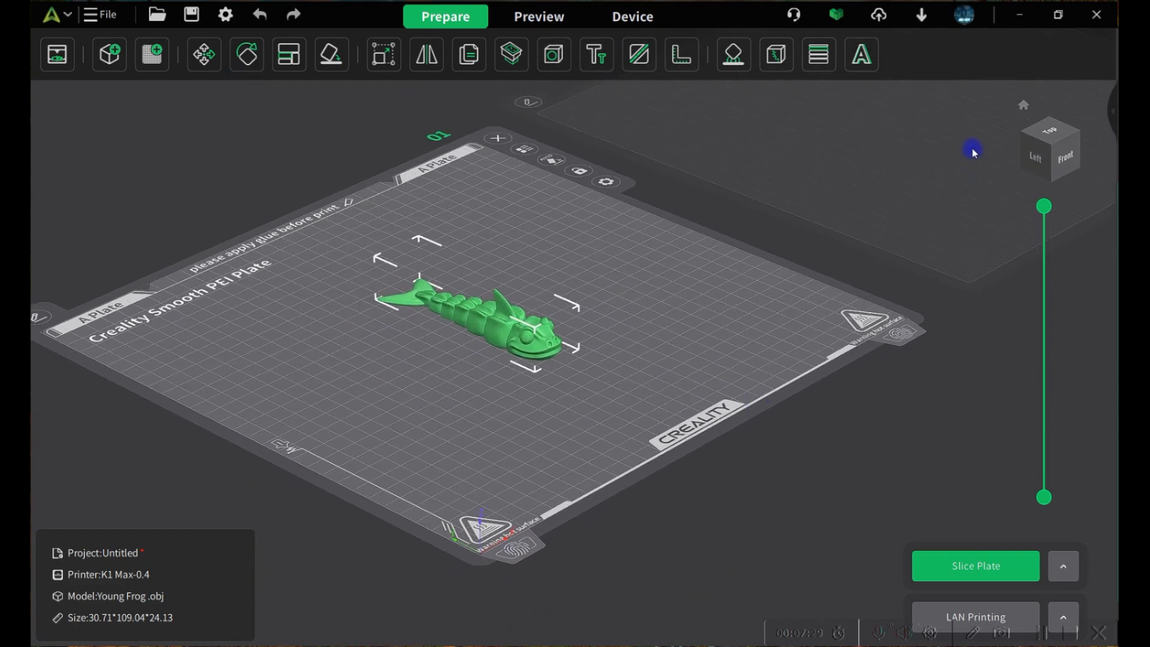
left_click(1113, 120)
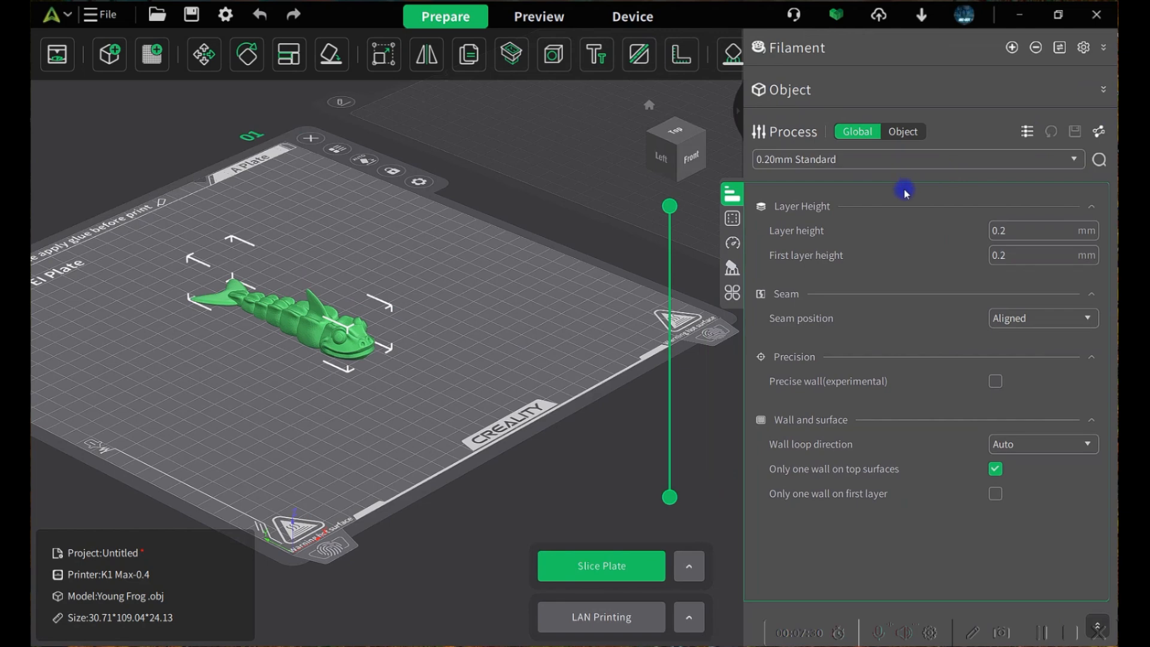
left_click(739, 117)
left_click(1113, 110)
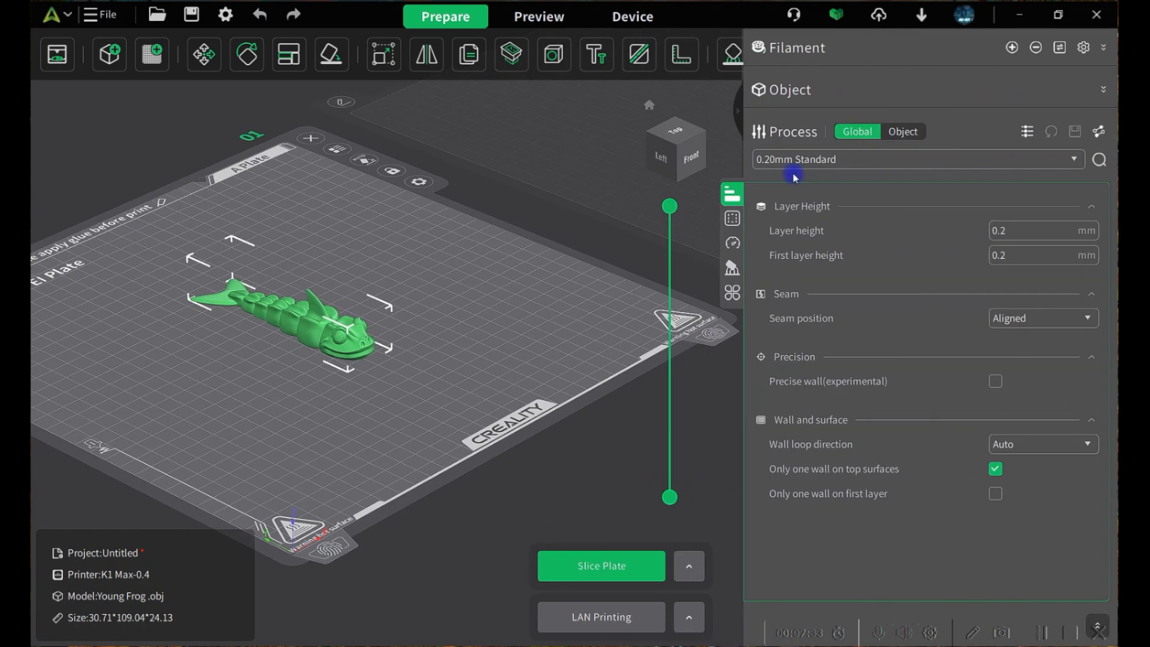
Set the global process to 3 wall loops and change the sparse infill pattern to Gyroid
left_click(992, 236)
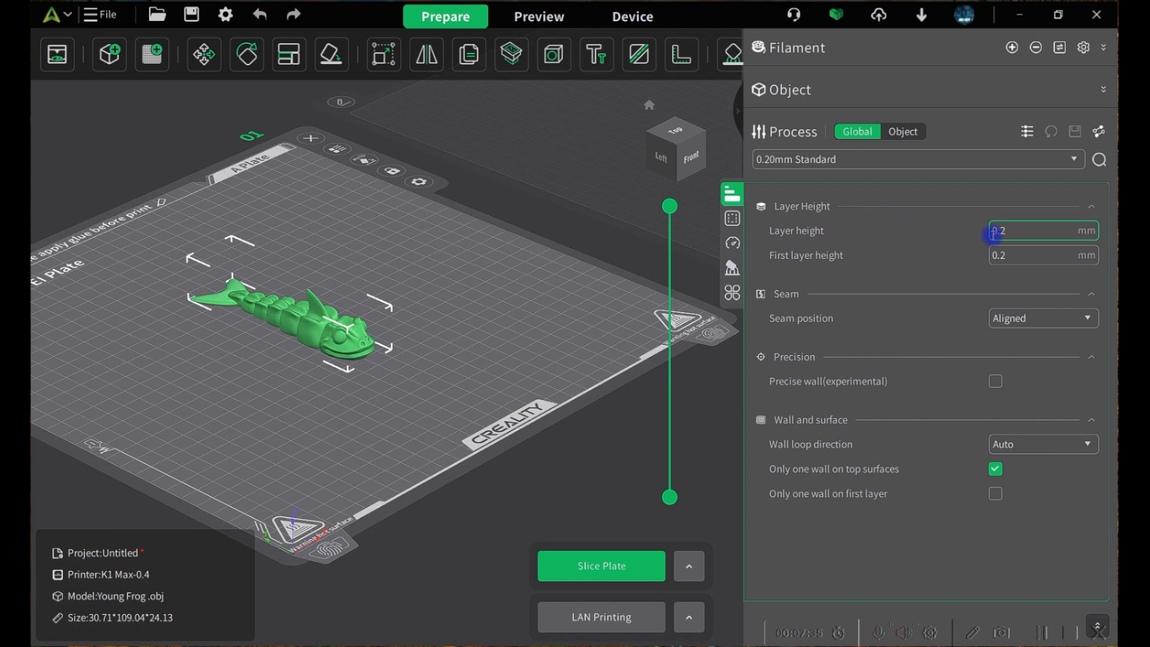
left_click(1018, 257)
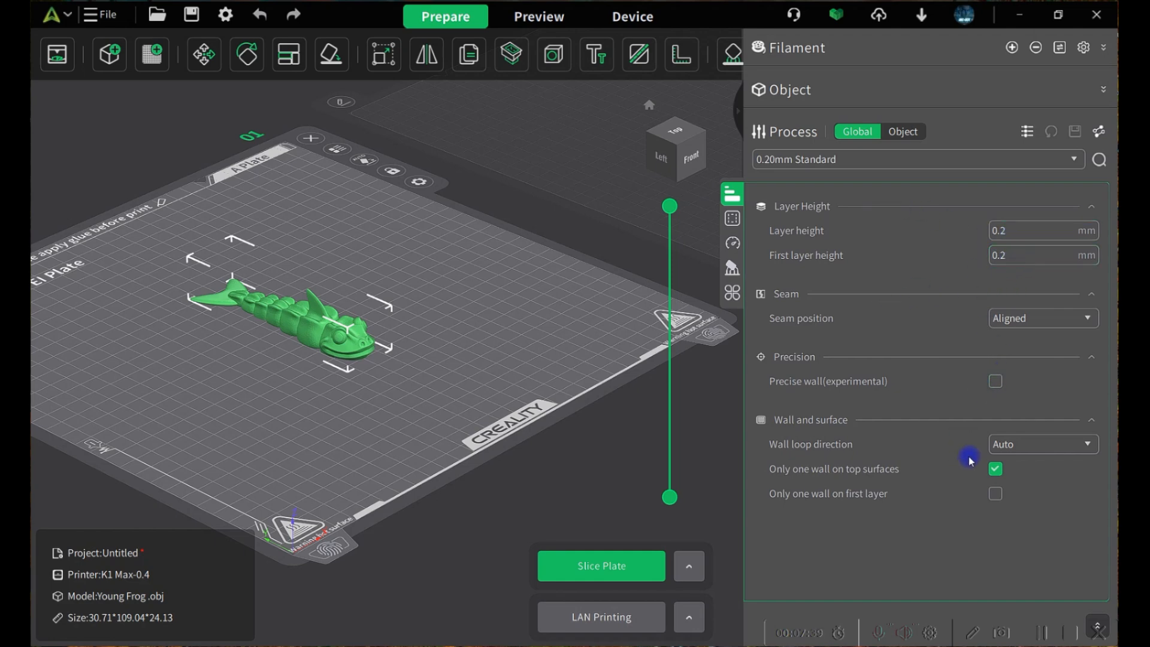
left_click(732, 219)
left_click(988, 234)
left_click(1084, 231)
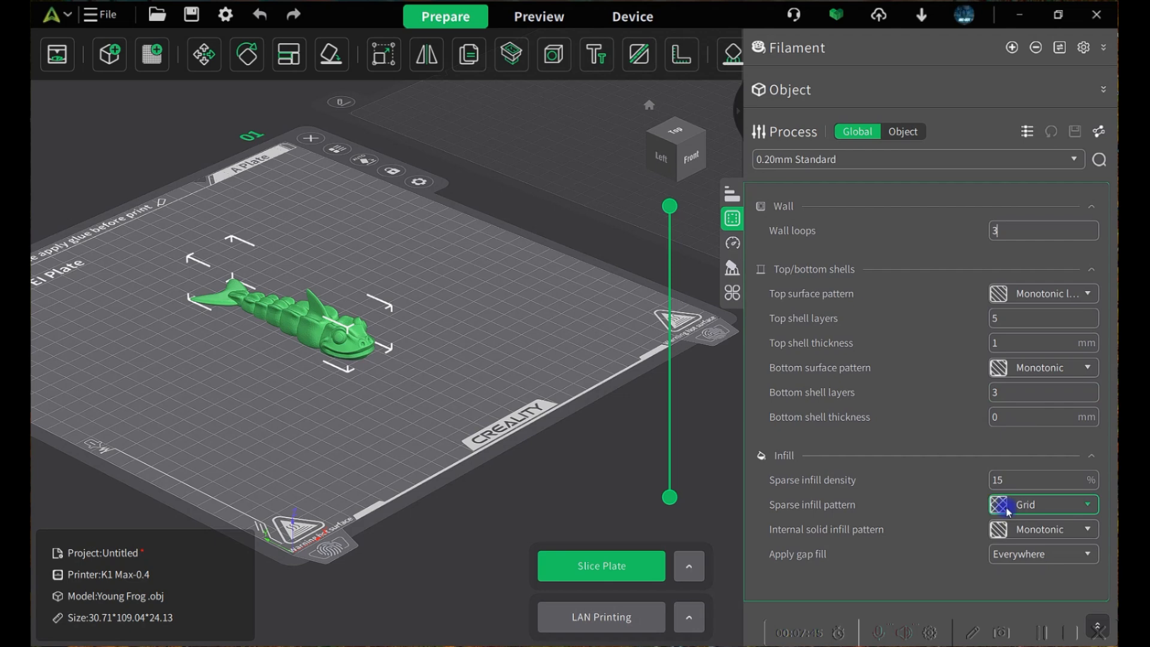
left_click(1021, 503)
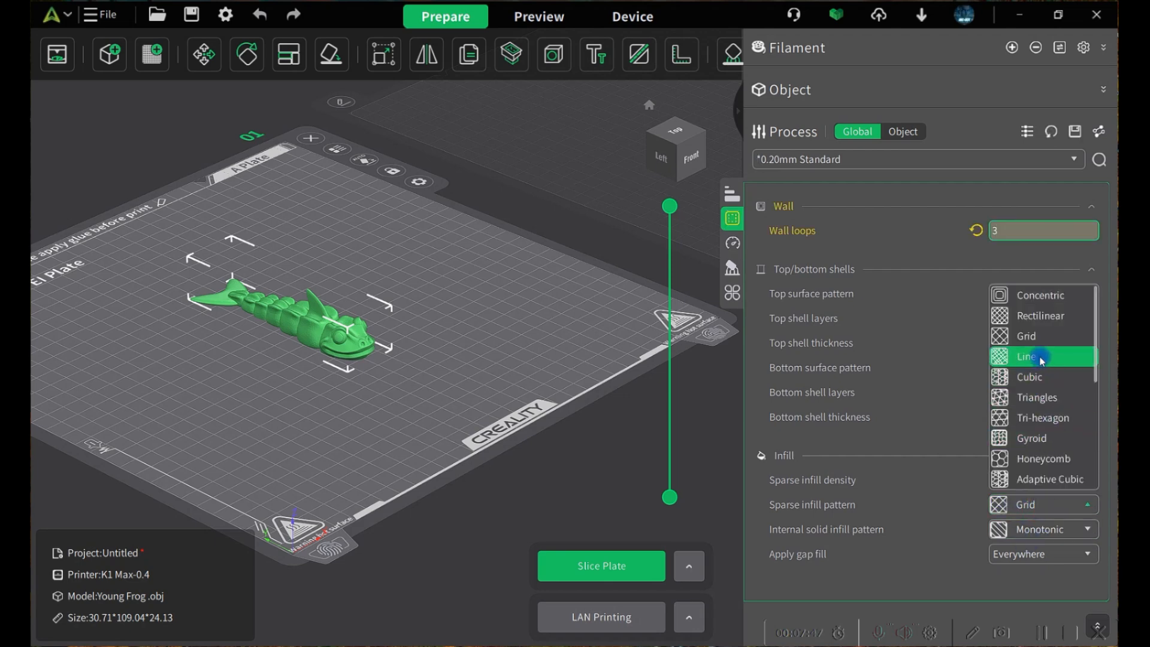
left_click(1060, 438)
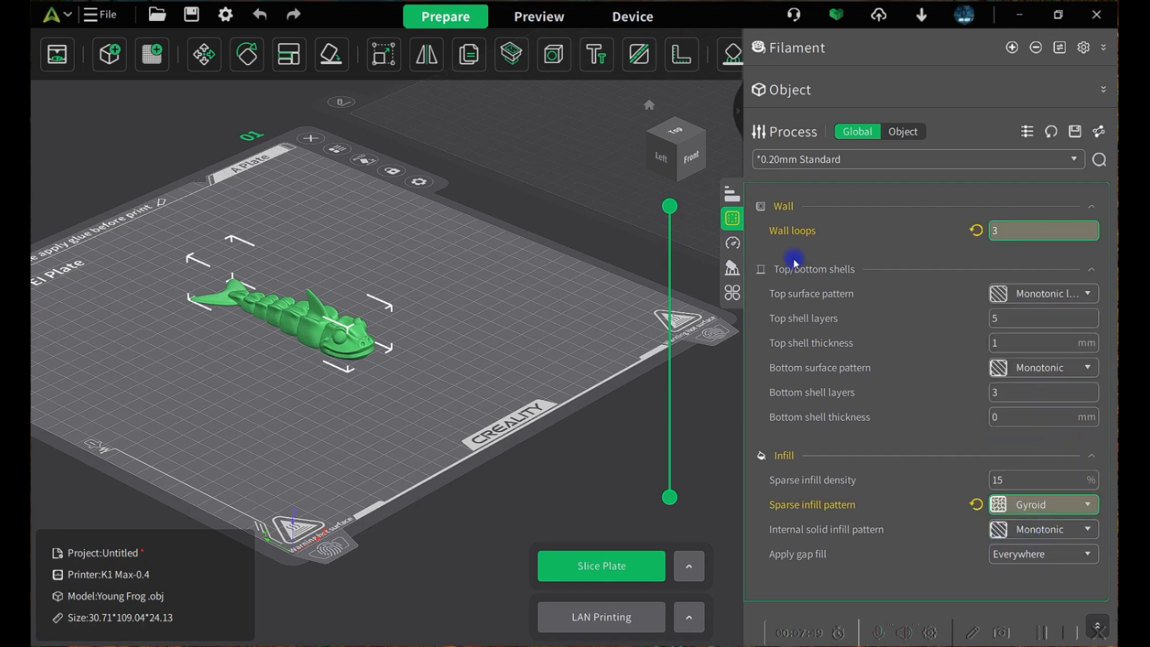
Look through the speed, support and remaining process settings, including bed adhesion, prime tower, flush options and special mode
left_click(732, 242)
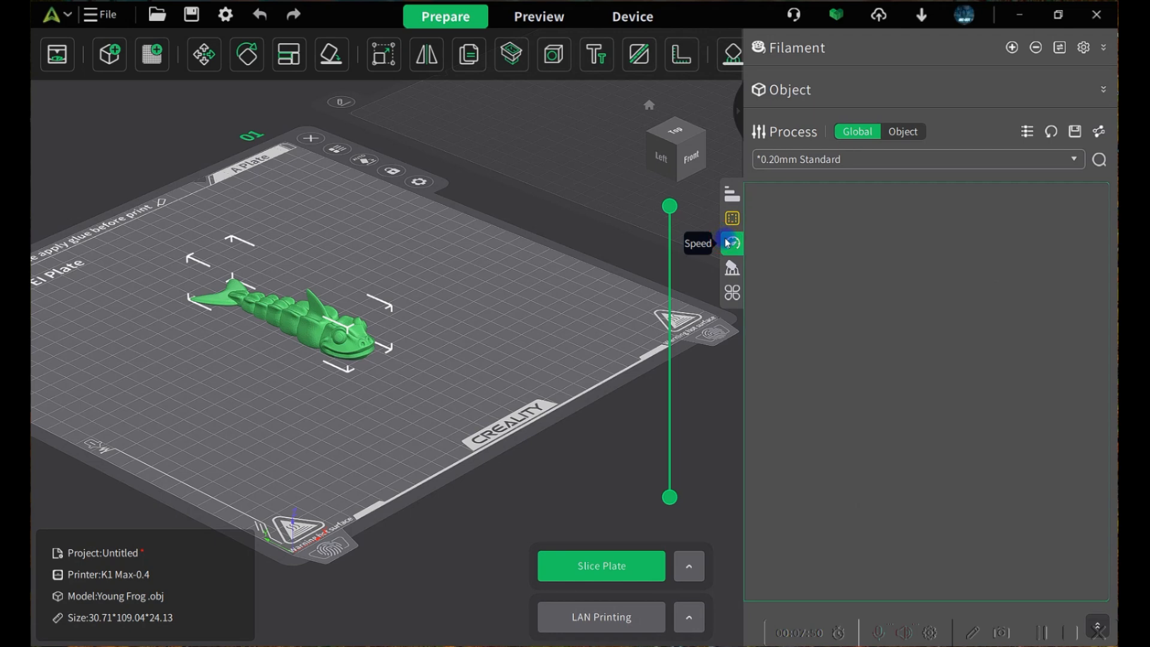
left_click(732, 271)
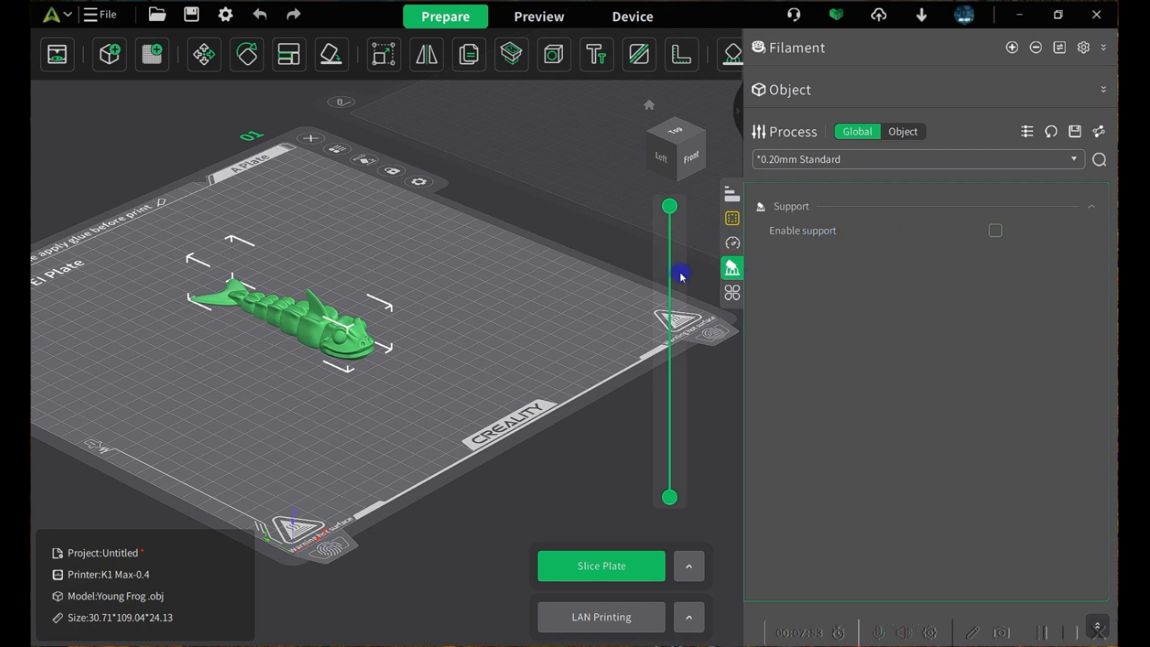
left_click(733, 294)
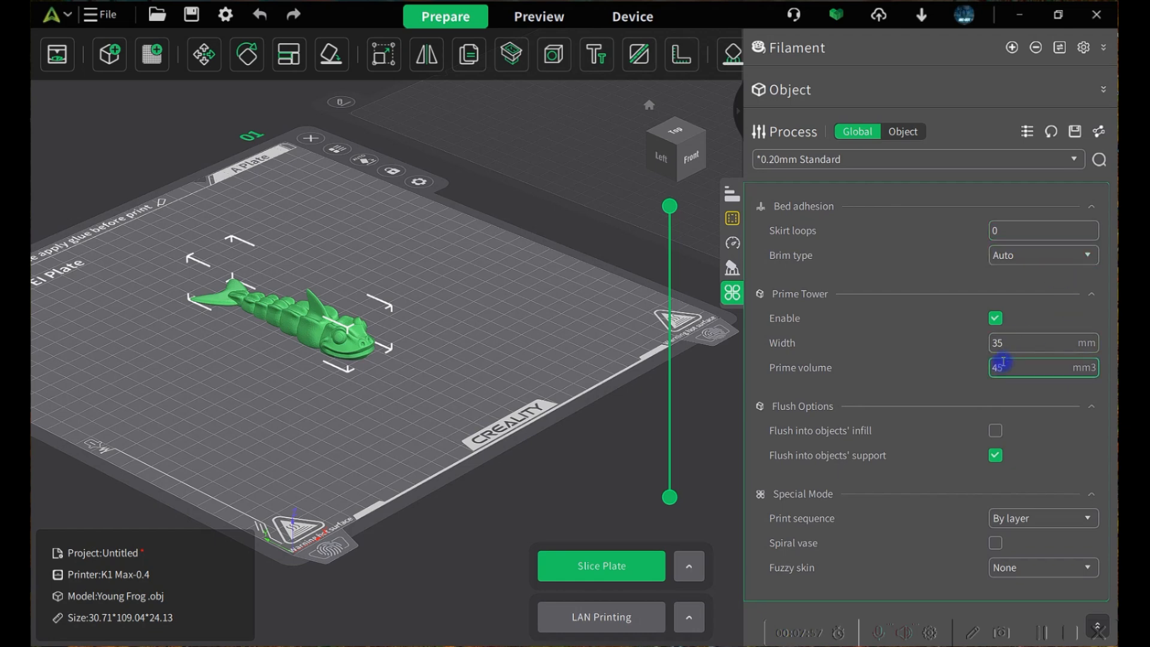
Collapse the settings sidebar and slice the plate holding the Young Frog model
scroll(715, 283, "up", 2)
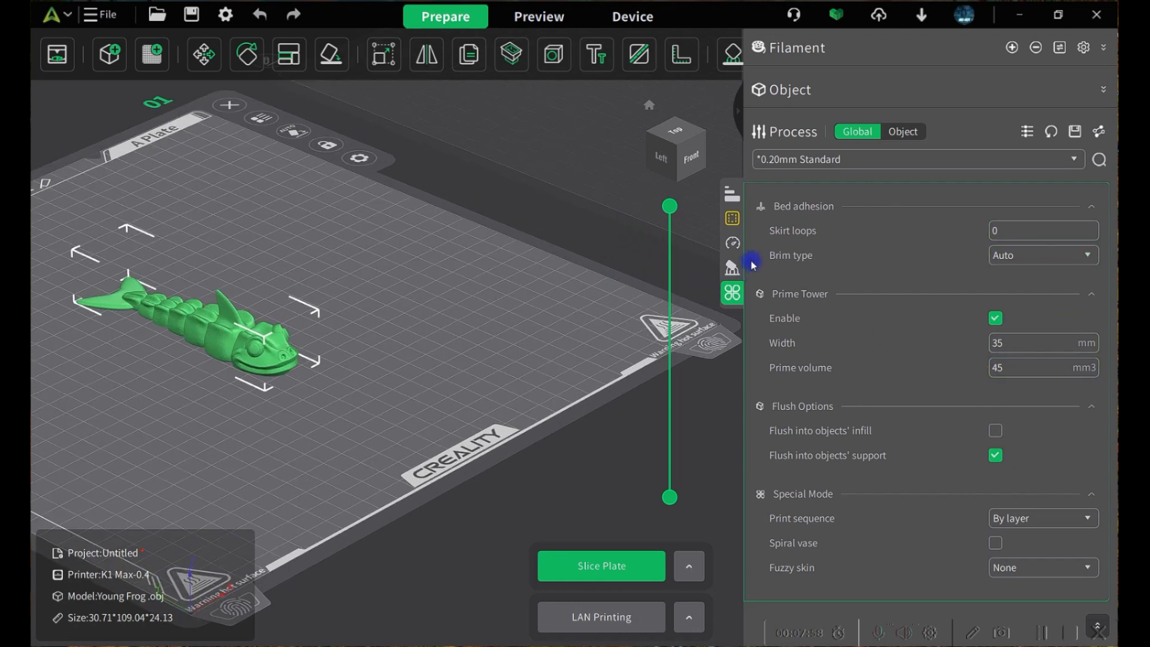
left_click(739, 110)
left_click(962, 566)
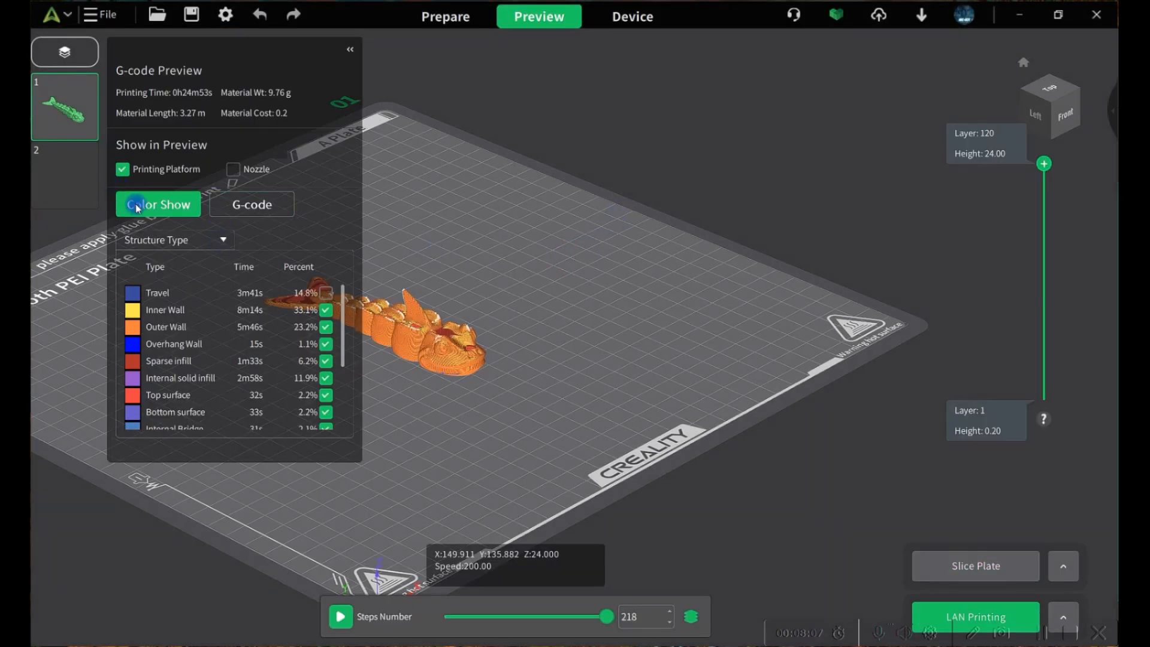
Look over the structure type breakdown, show the nozzle in the preview and collapse the G-code preview details
scroll(269, 292, "down", 3)
scroll(272, 319, "up", 3)
left_click(233, 175)
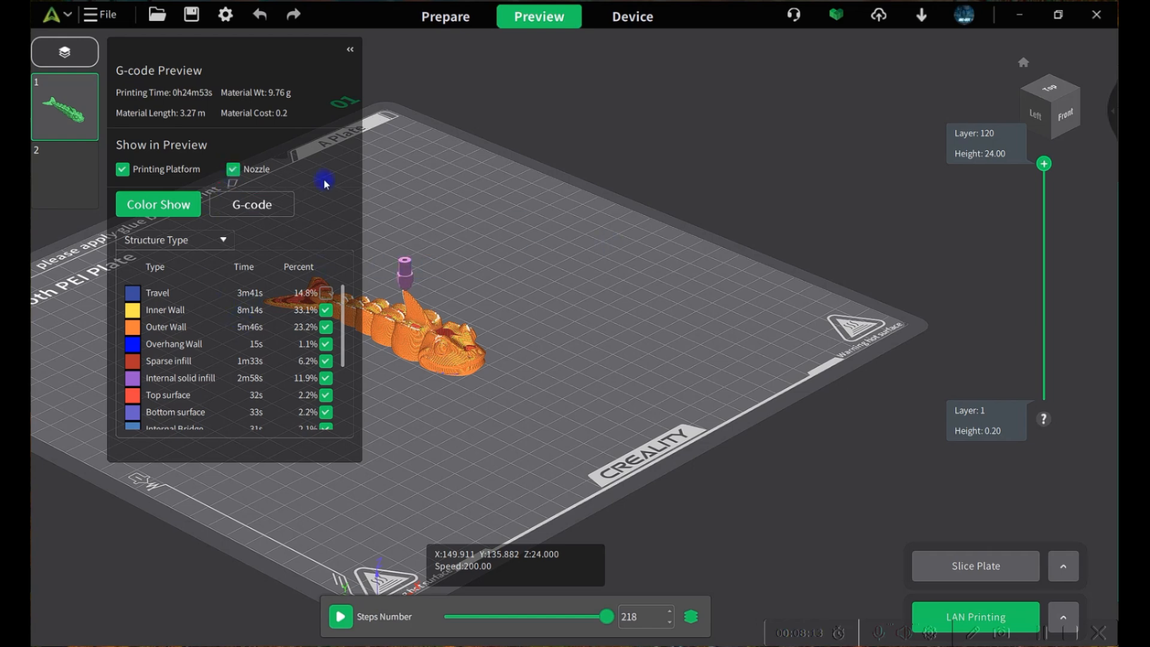
left_click(347, 52)
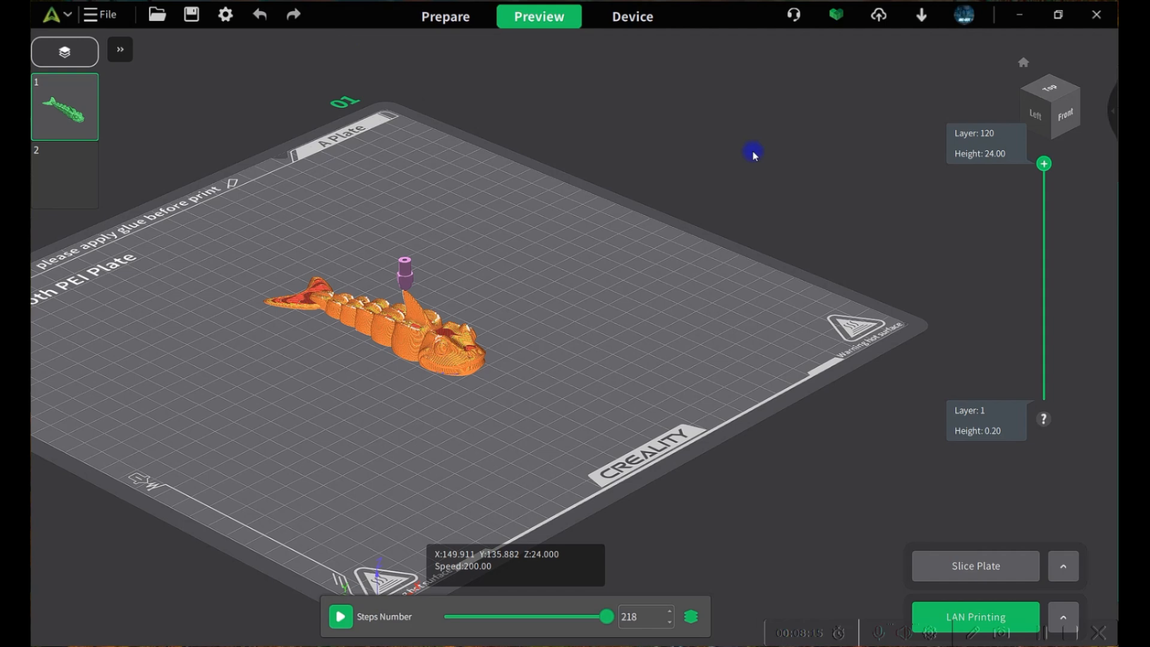
Scrub through the sliced frog's layers and print steps, stopping around layer 63, and return to the full model
left_click_drag(1044, 164, 1087, 510)
left_click_drag(1073, 401, 1063, 164)
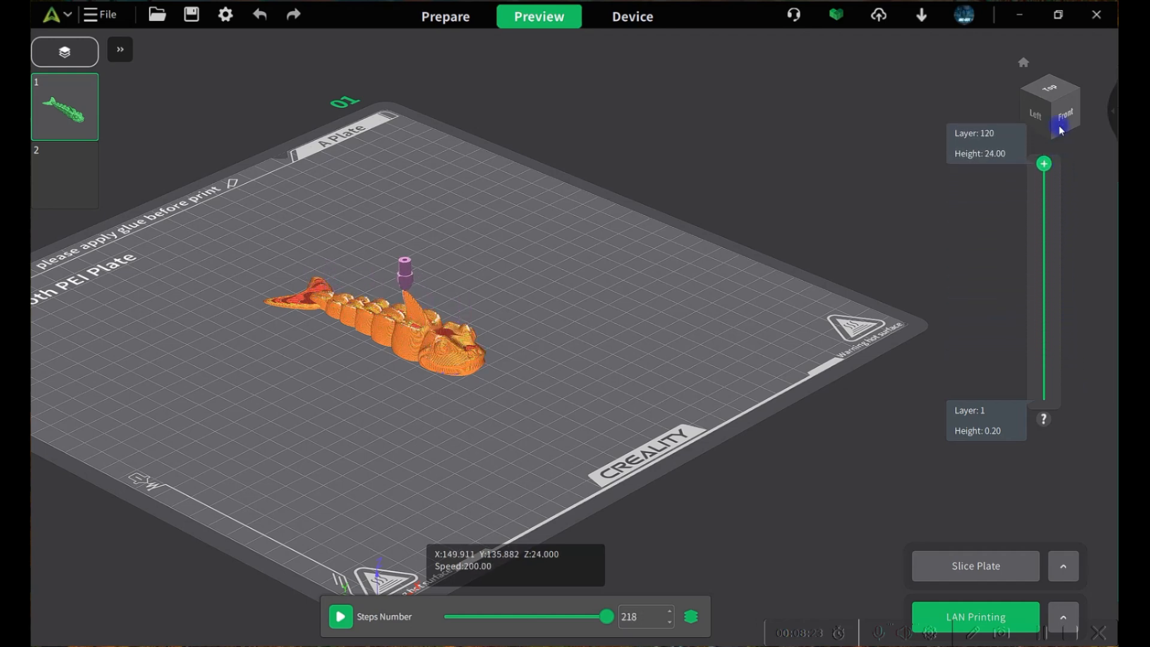
mouse_move(606, 616)
left_mouse_down()
mouse_move(374, 612)
mouse_move(608, 616)
left_mouse_up()
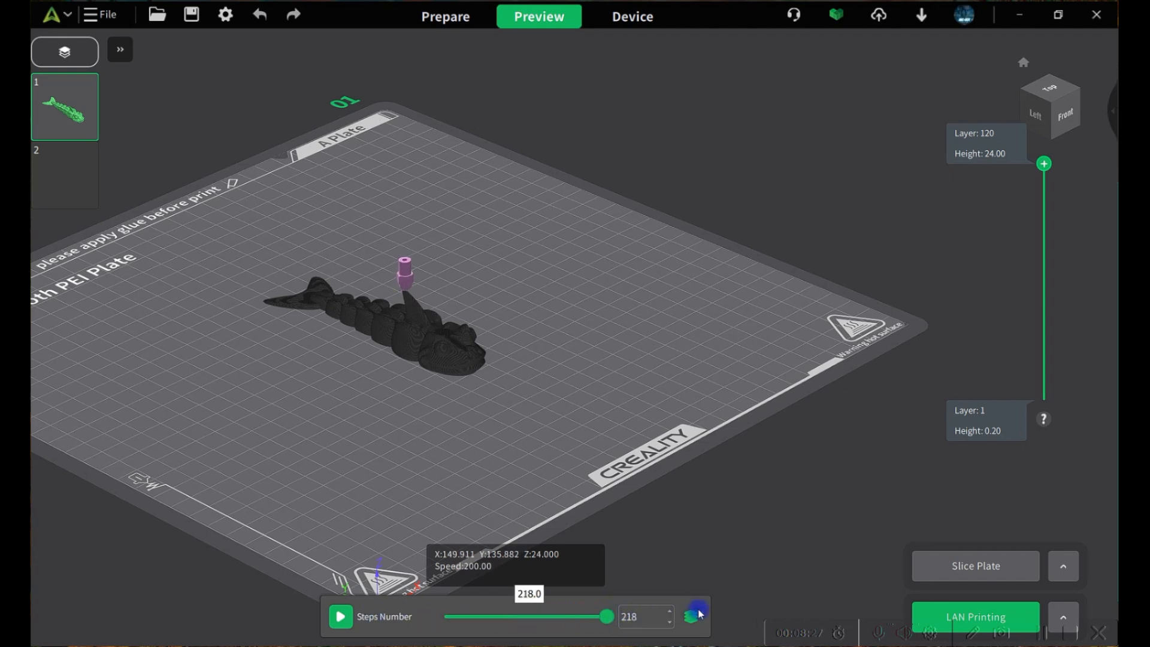
left_click_drag(1056, 166, 1043, 276)
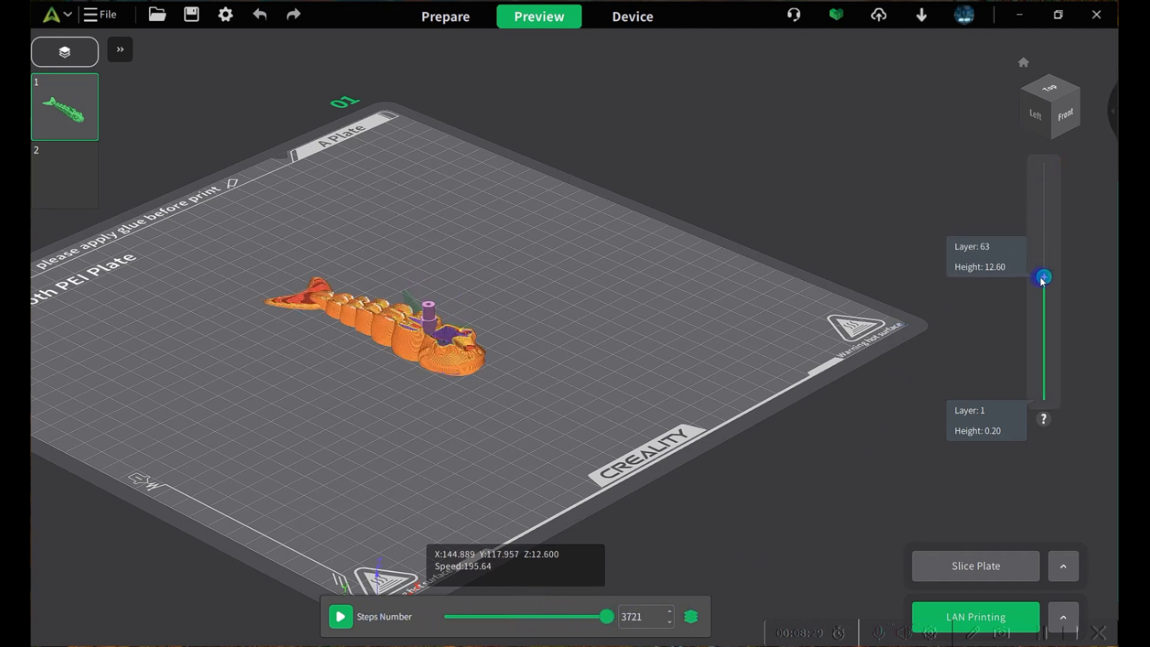
left_click_drag(601, 630, 686, 612)
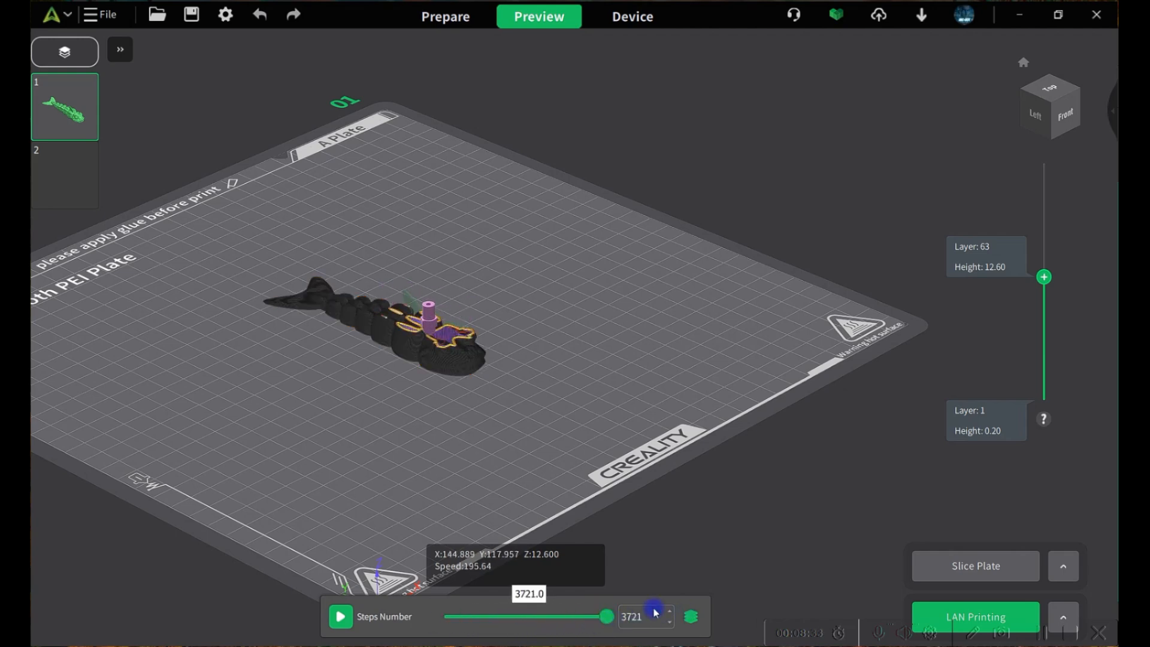
left_click_drag(1044, 277, 1043, 163)
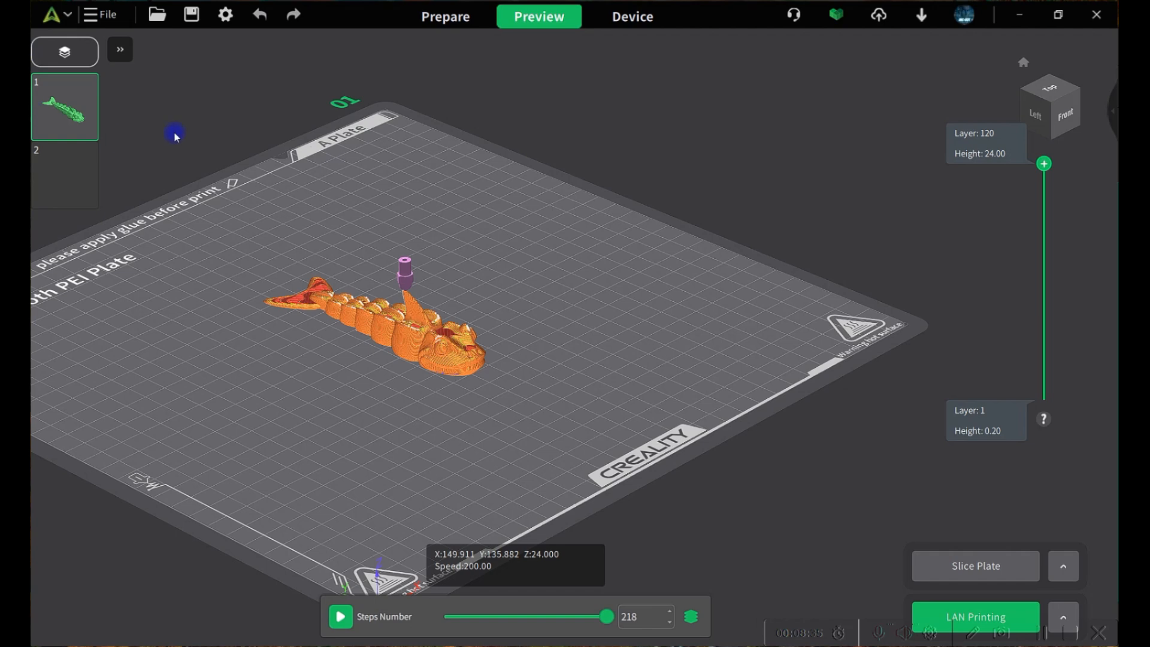
Inspect the sliced frog's raw G-code, switch back to the colour view and collapse the preview details
left_click(119, 50)
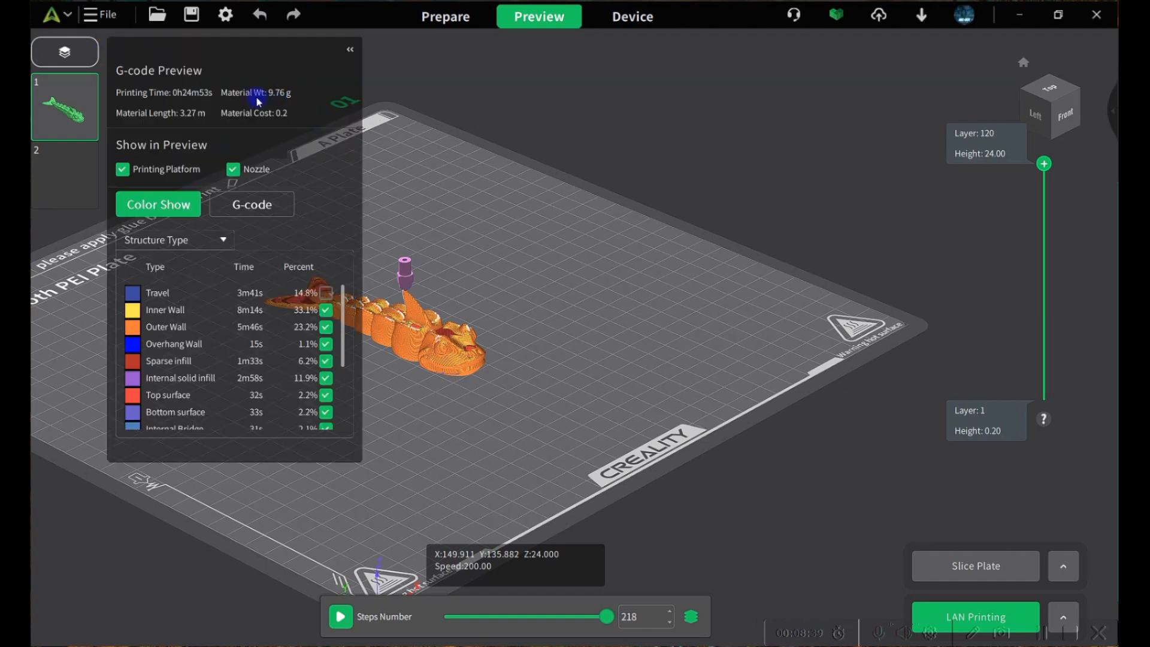
left_click(253, 204)
scroll(225, 258, "down", 3)
scroll(228, 268, "down", 10)
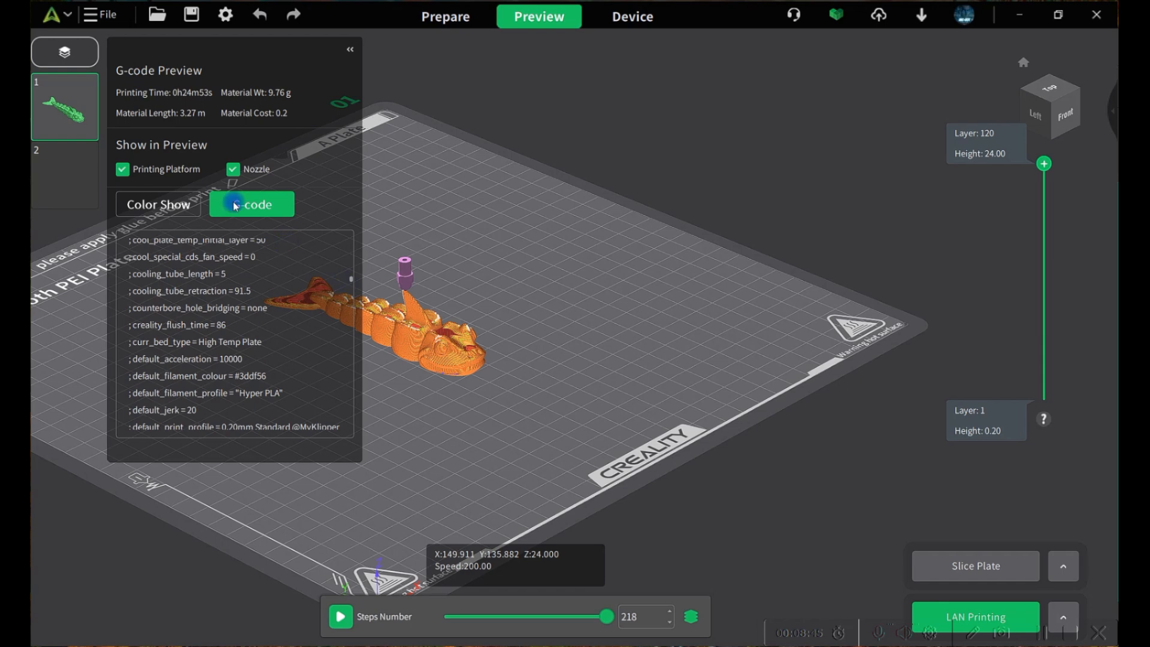
left_click(173, 203)
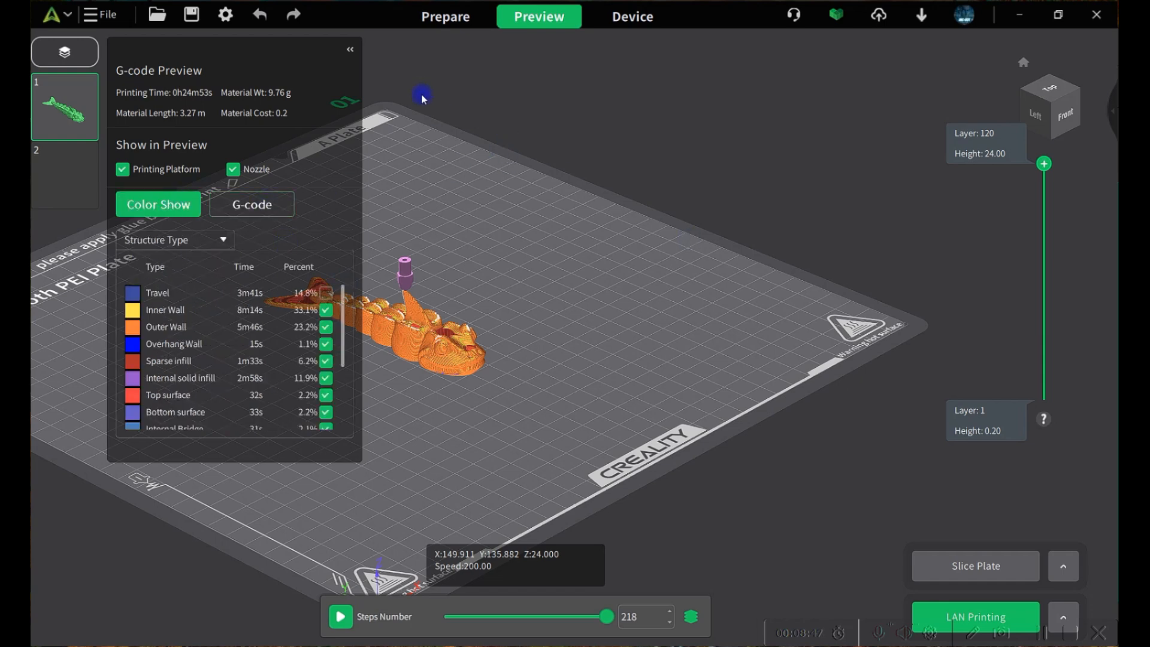
left_click(349, 51)
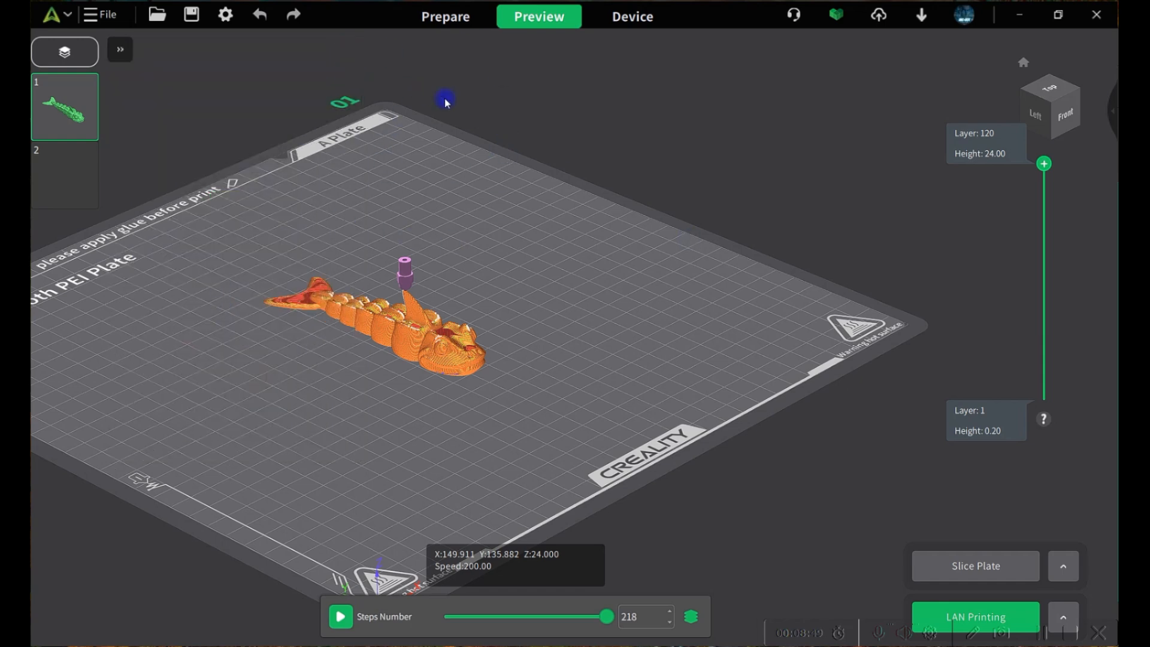
Browse the recommended models in the model library and close it
left_click(836, 14)
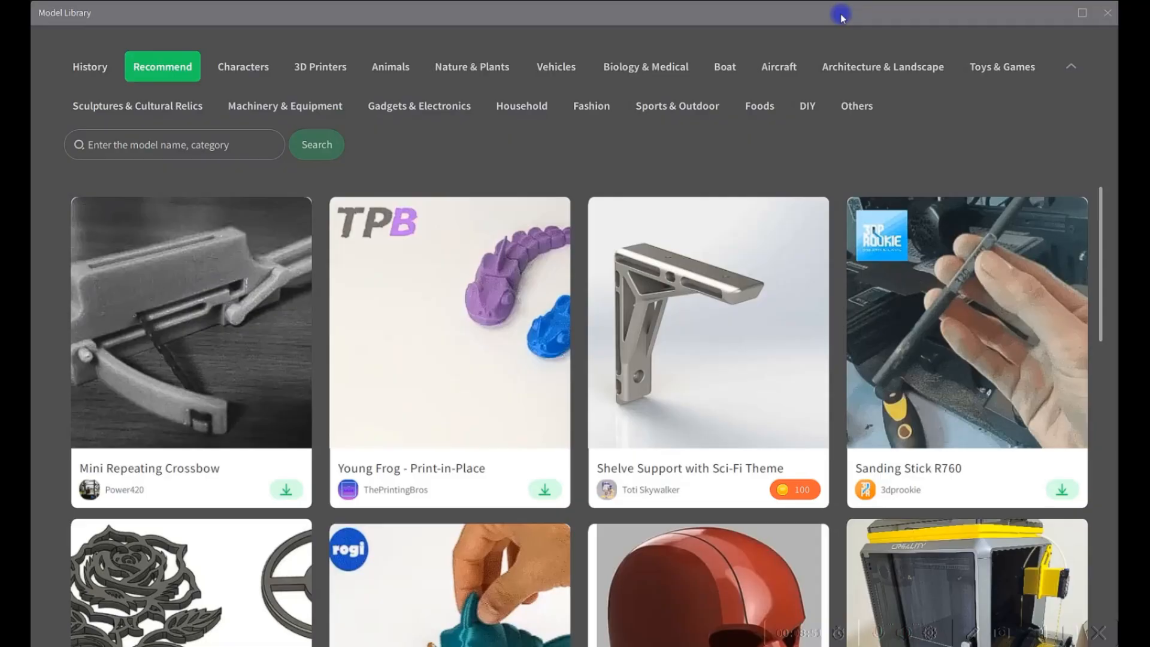
scroll(527, 266, "down", 3)
scroll(523, 267, "up", 3)
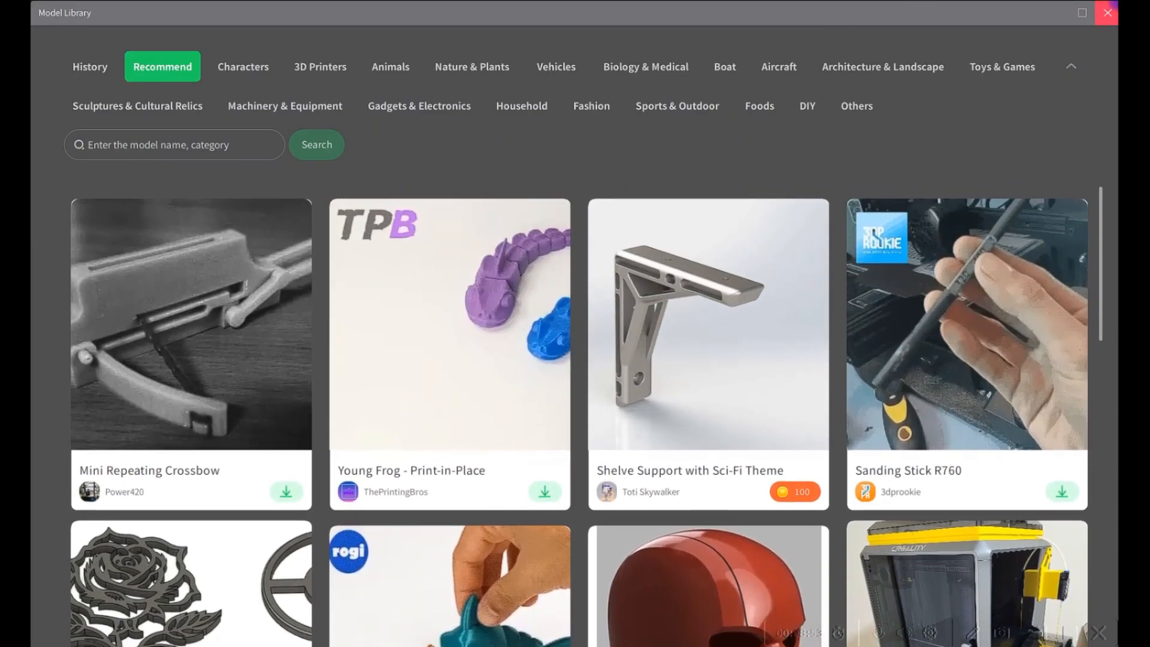
left_click(1109, 10)
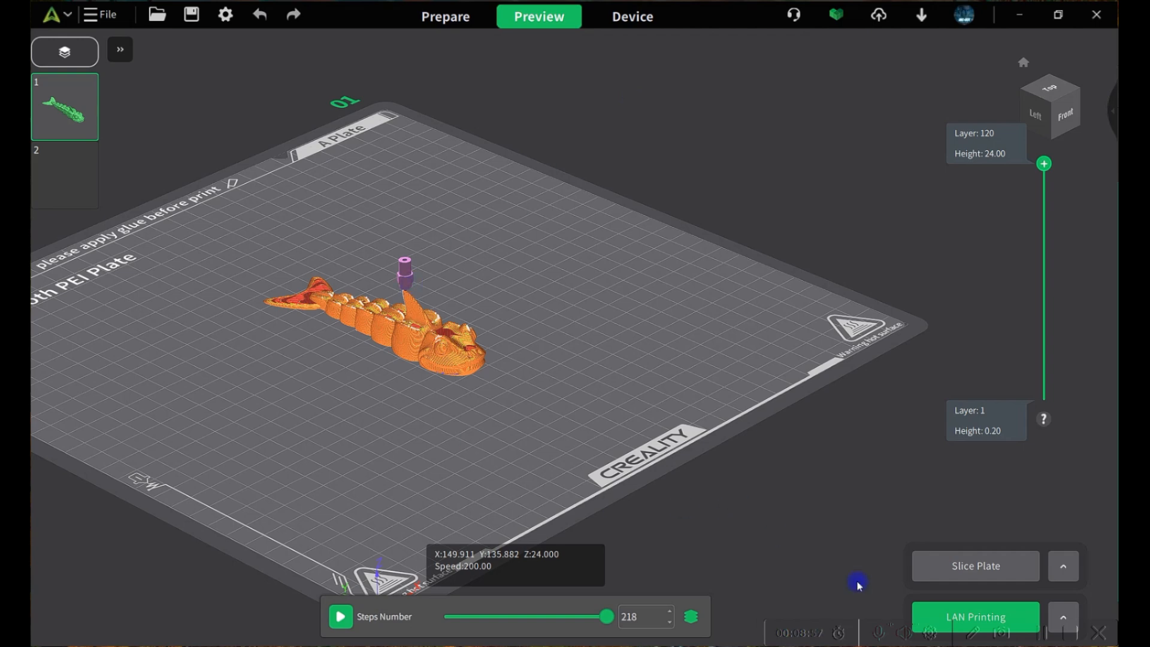
View the LAN printing options for sending the sliced frog's G-code and close them
left_click(936, 608)
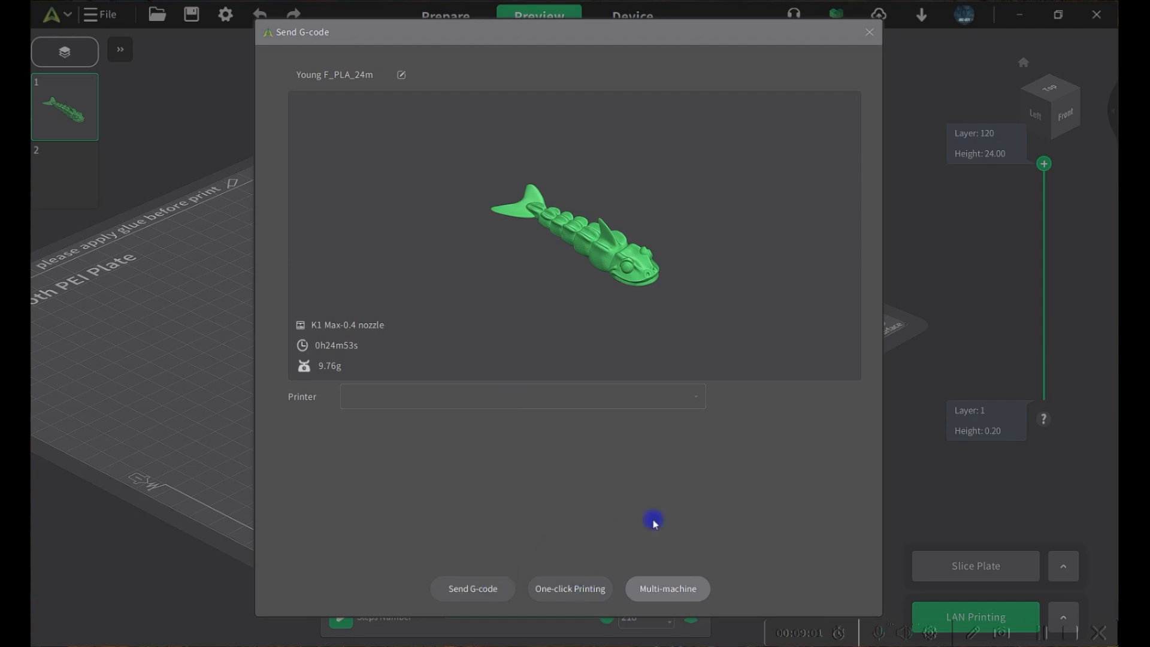
left_click(869, 33)
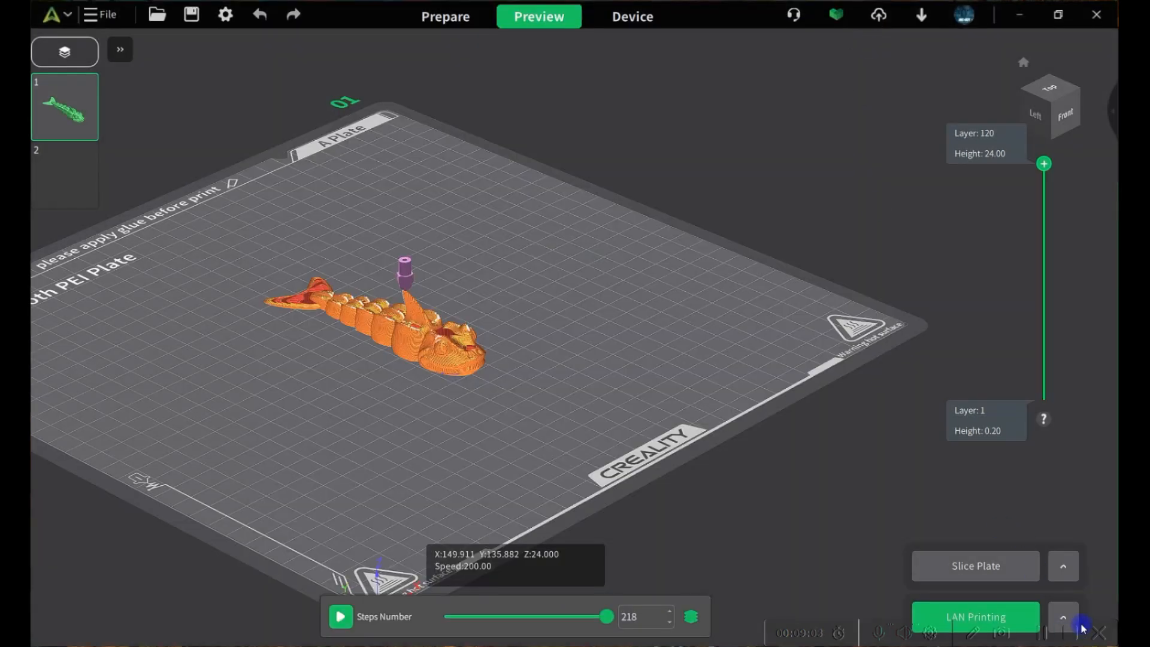
Browse the account's uploaded models in the Personal Center
left_click(954, 26)
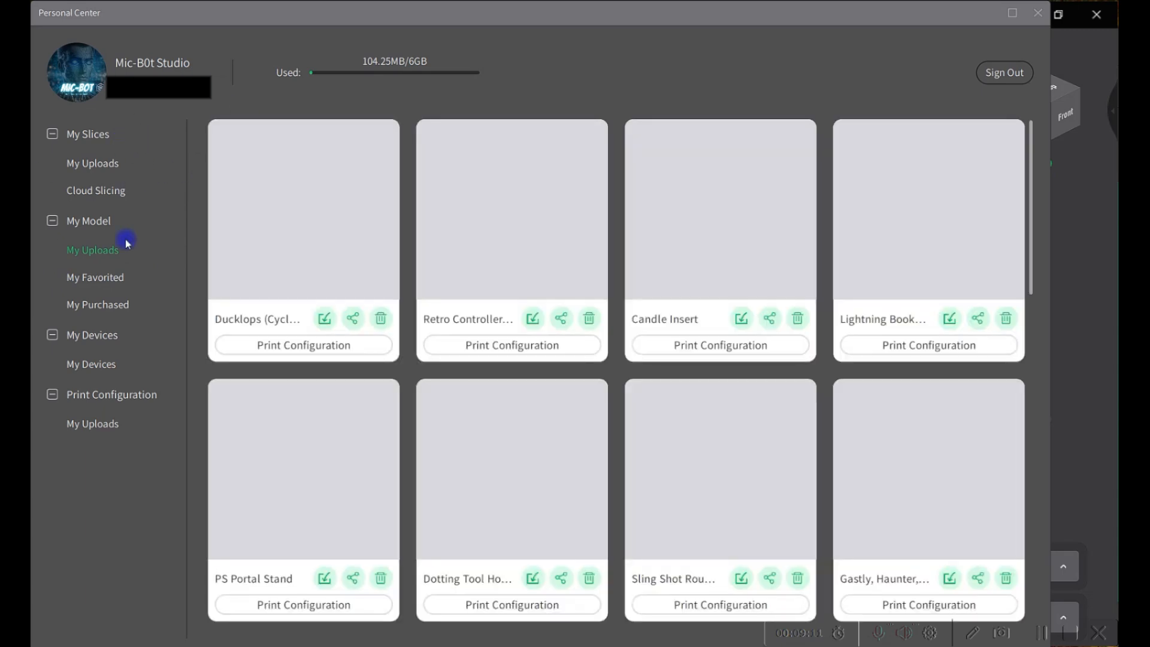
scroll(729, 324, "down", 8)
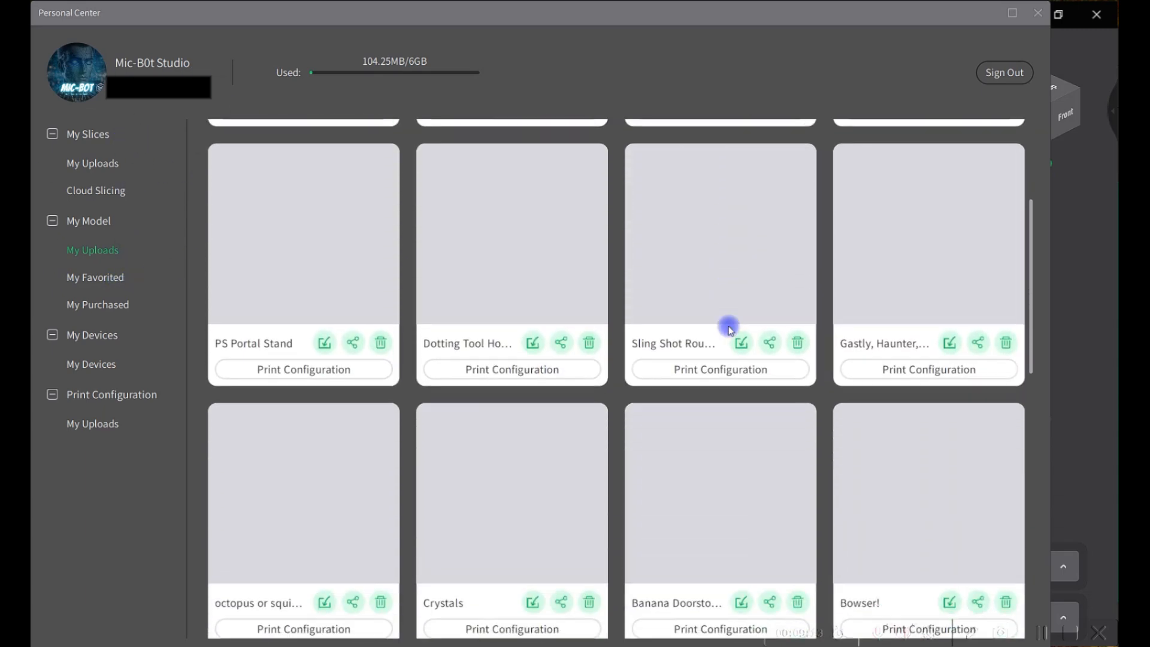
scroll(729, 328, "down", 2)
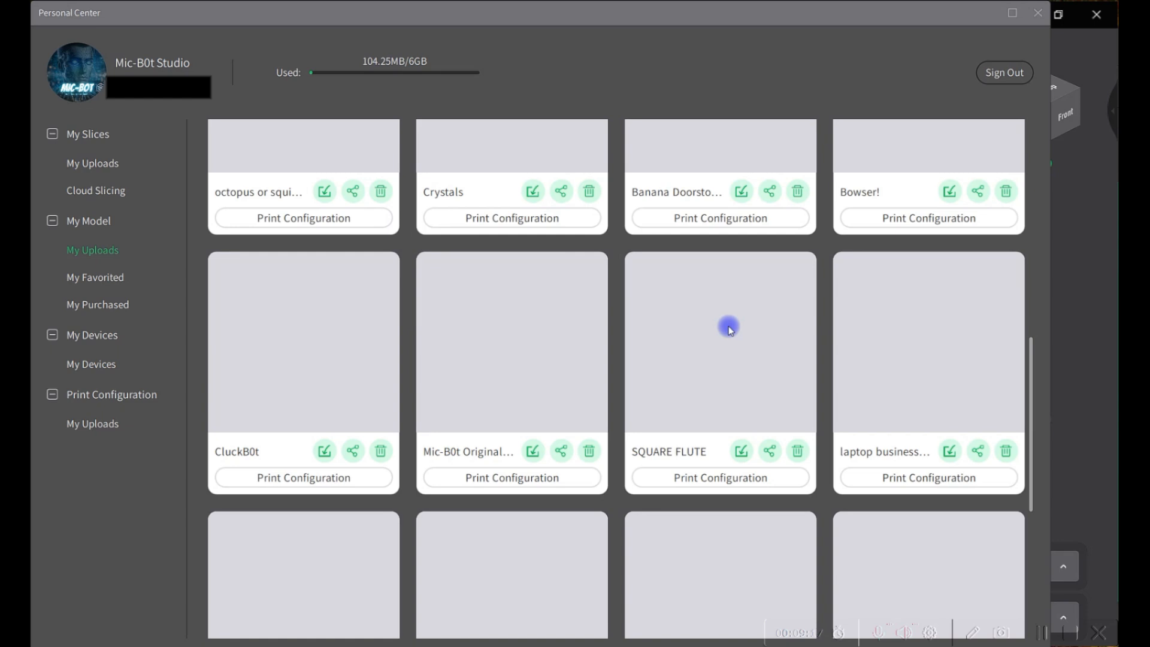
Check the account's registered devices in the Personal Center and close it
left_click(89, 364)
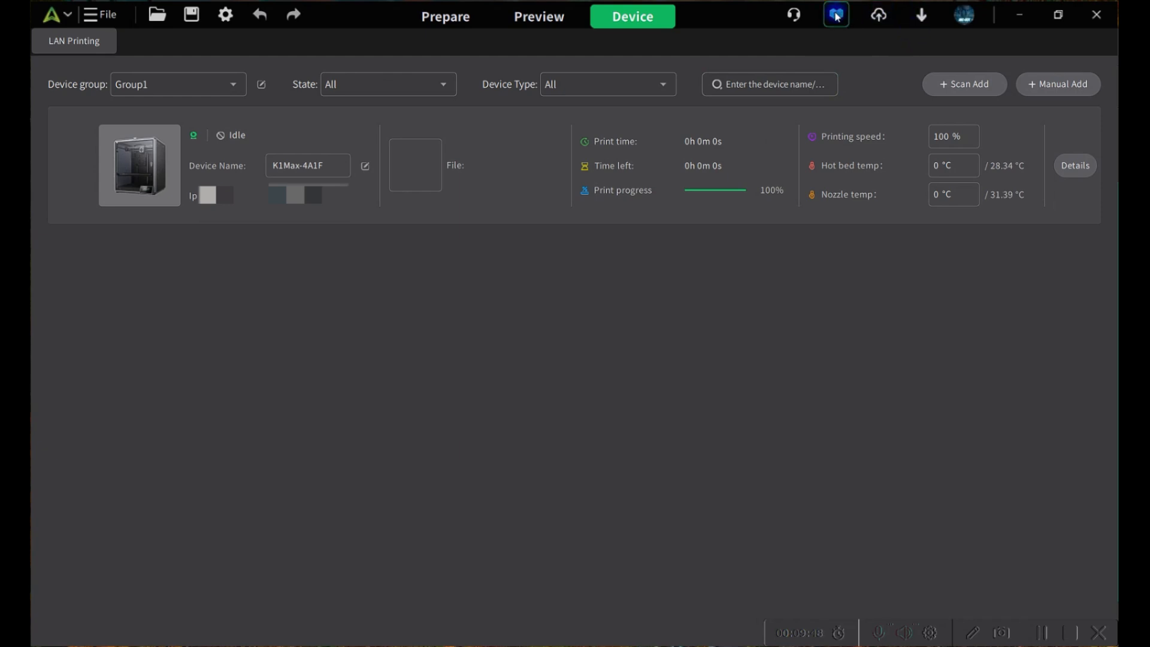
left_click(966, 17)
left_click(95, 364)
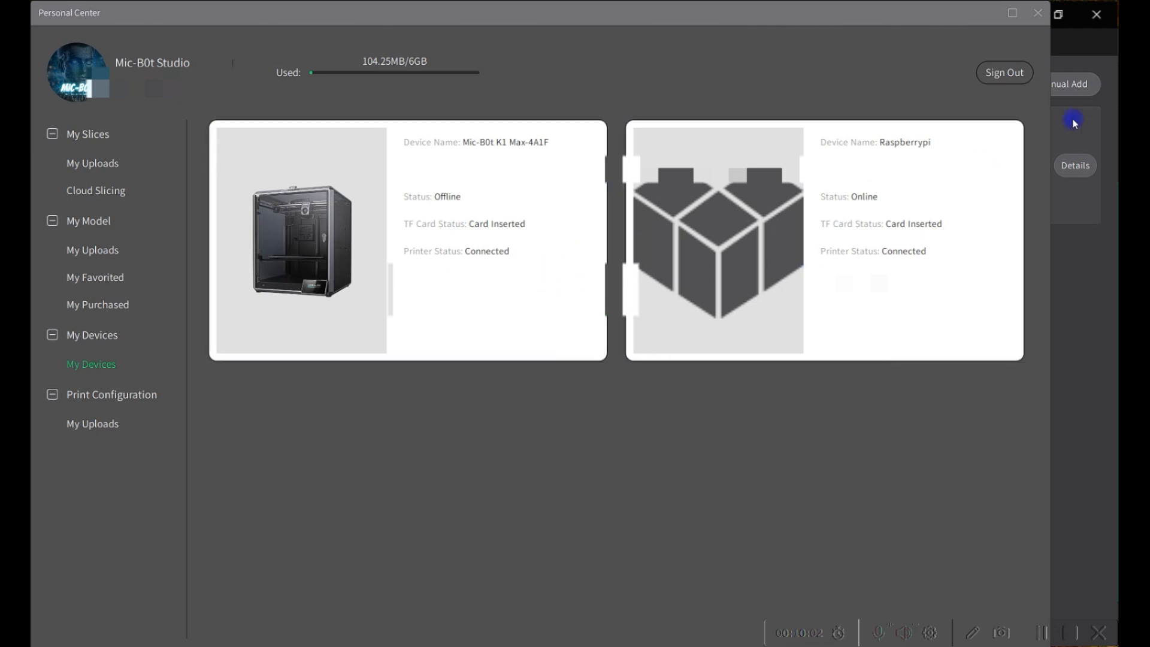
left_click(1036, 14)
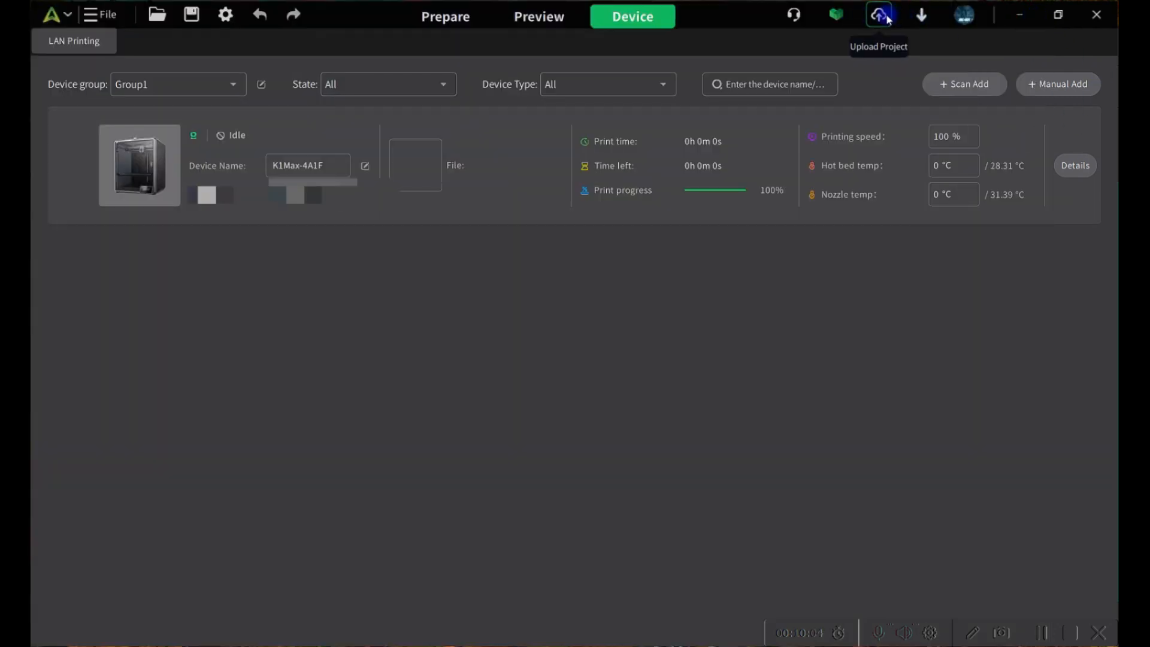
View the manual options for adding a printer on the Device page and close them
left_click(1059, 84)
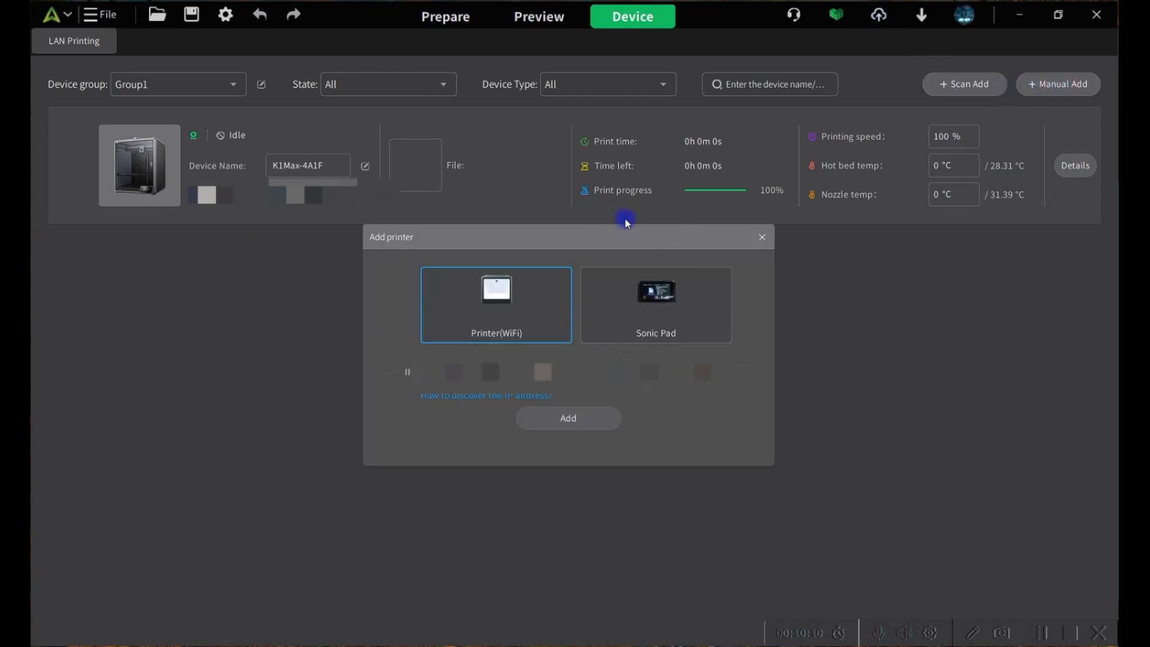
left_click(761, 237)
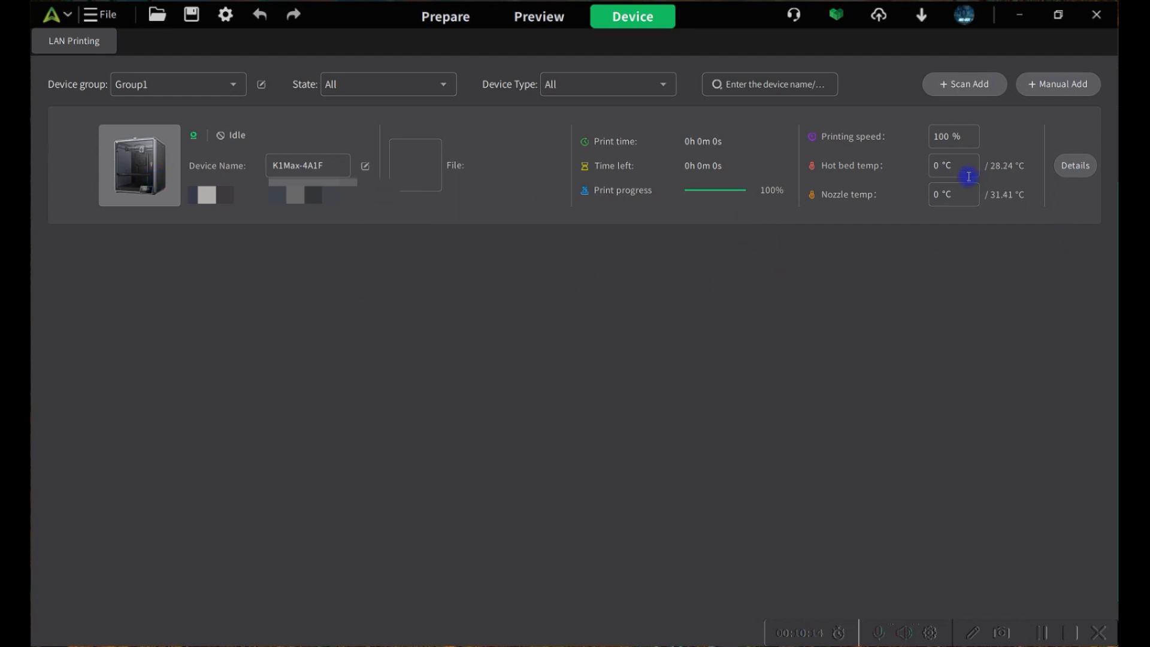
Return to the sliced preview, select a LAN printer for the frog's G-code and close the dialog without sending
left_click(535, 21)
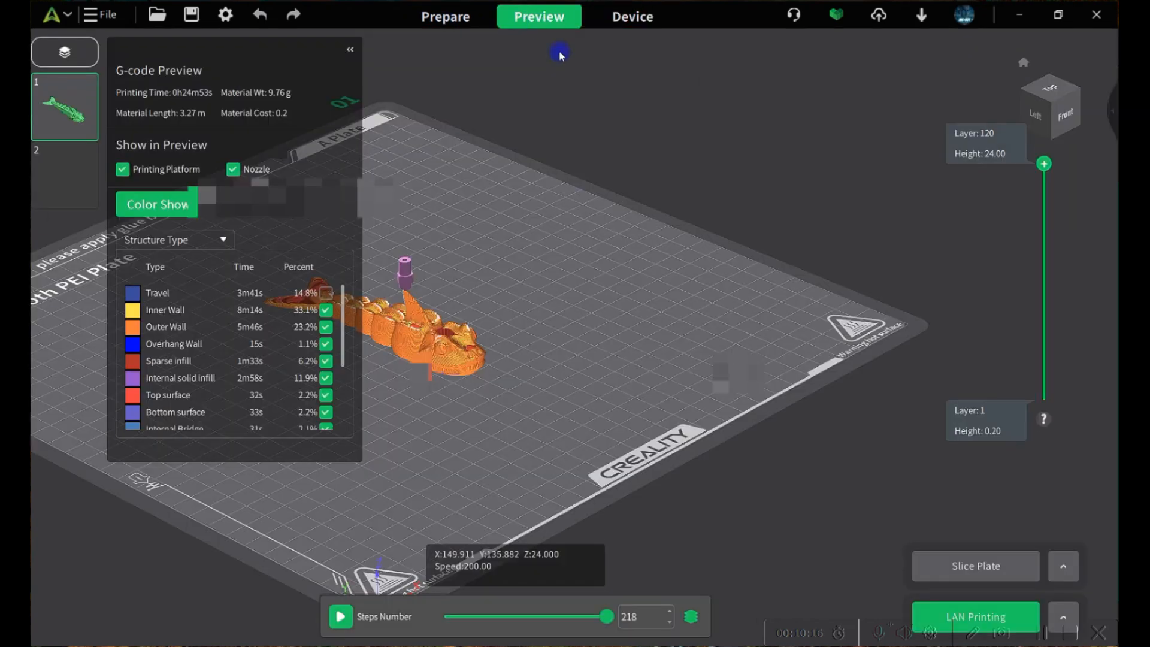
left_click(981, 612)
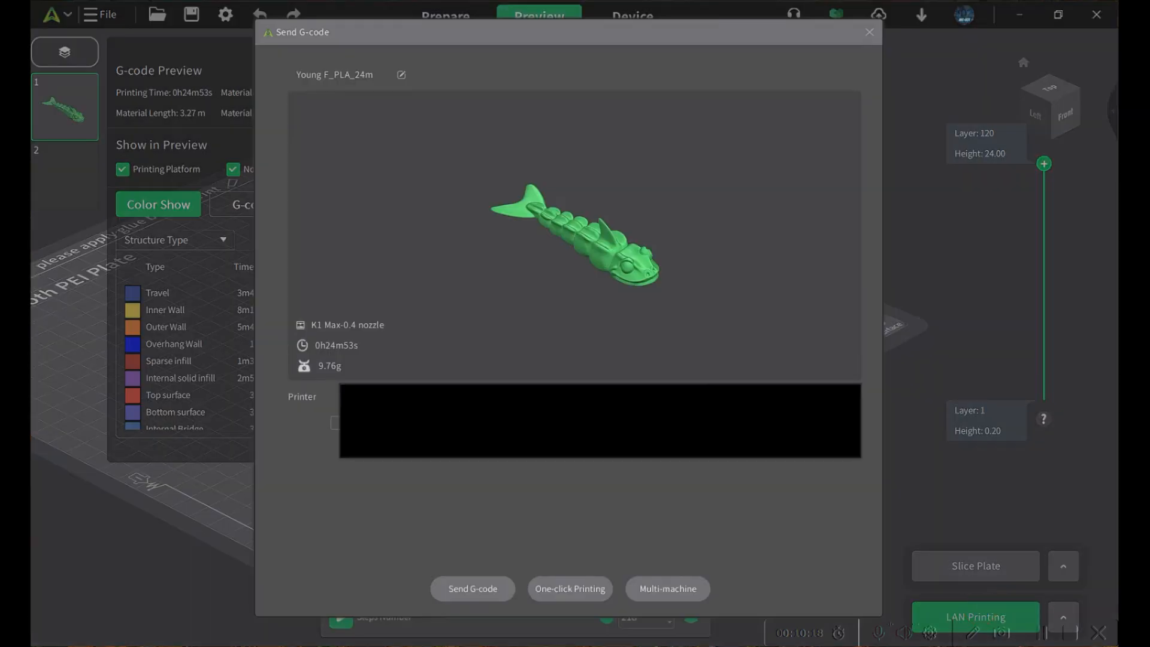
left_click(393, 426)
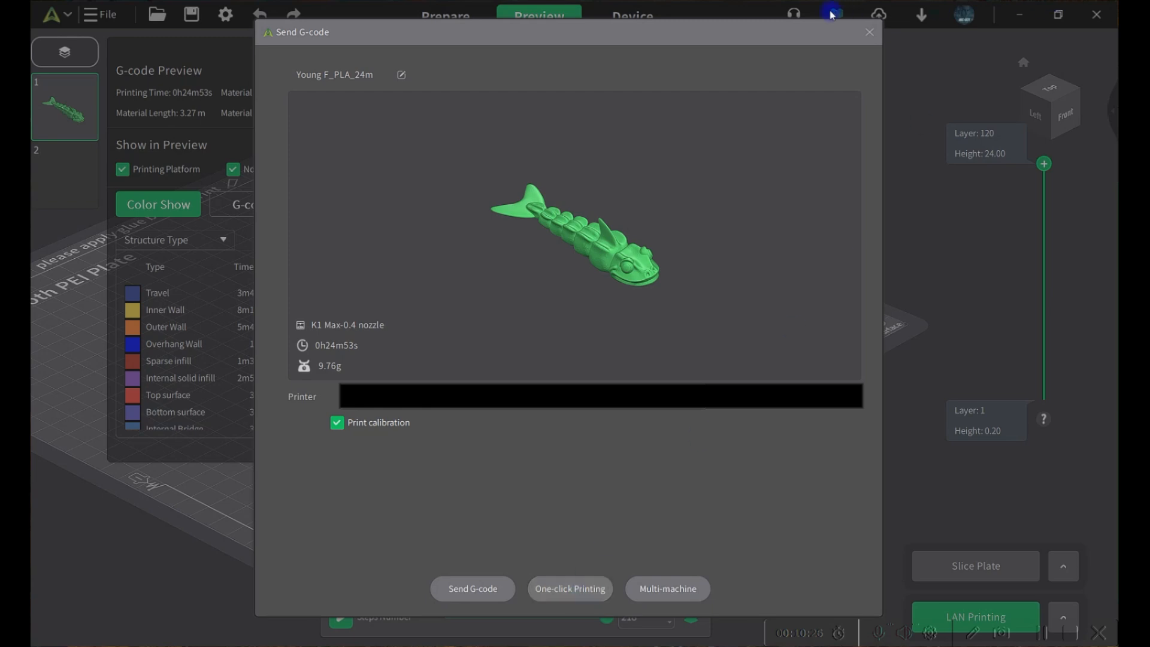
left_click(870, 32)
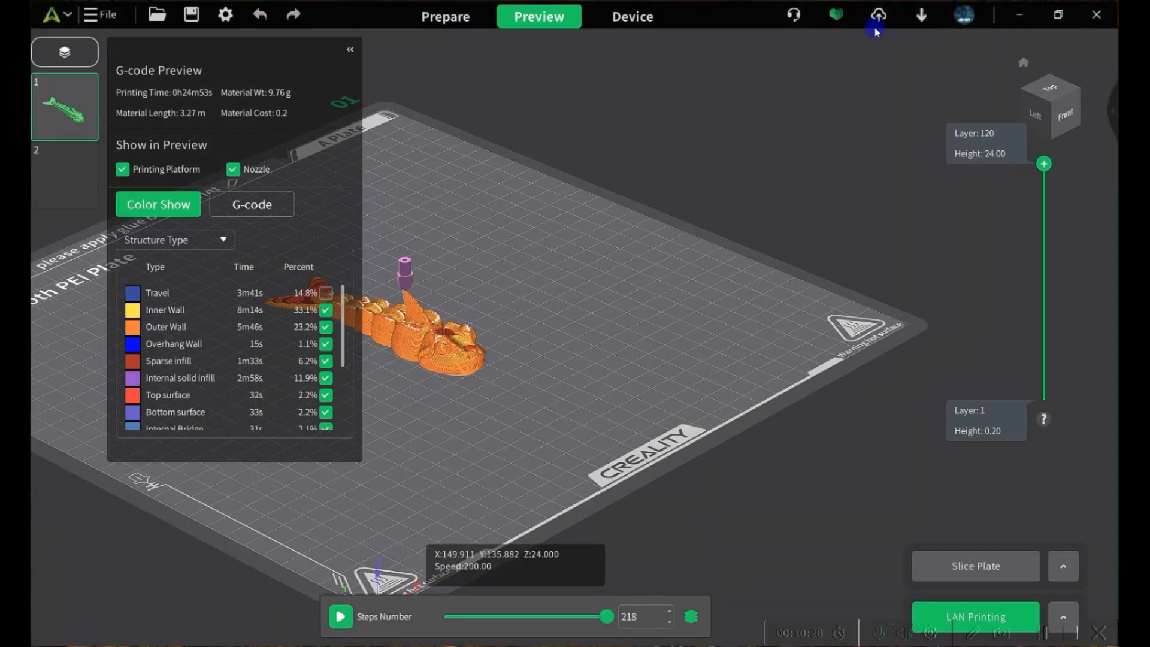